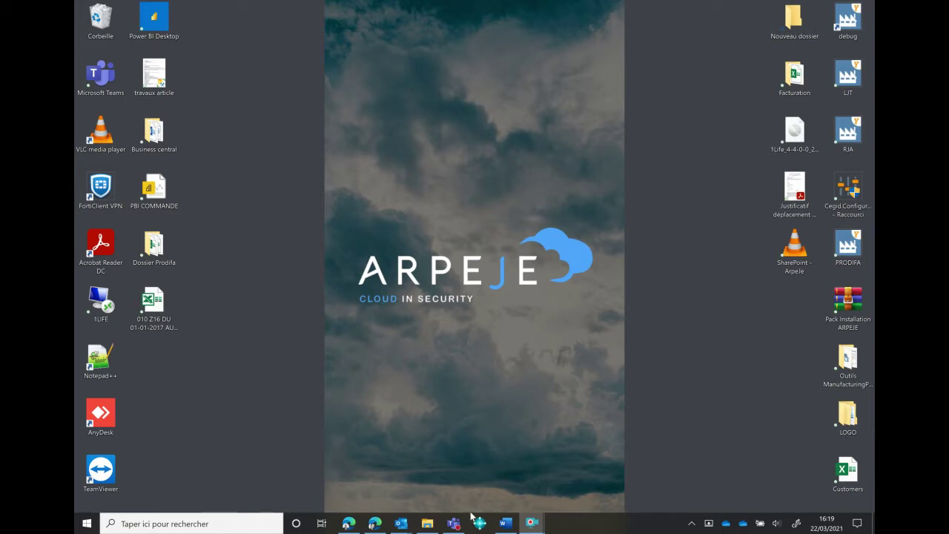
# Switch to Outlook and bring up the message about the conveyor plans.
pyautogui.moveTo(403, 525)
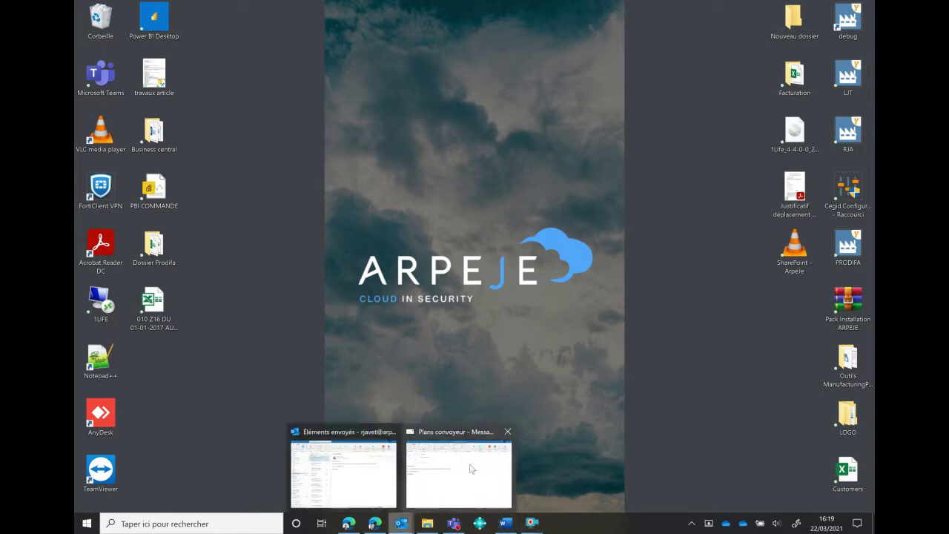
pyautogui.click(474, 468)
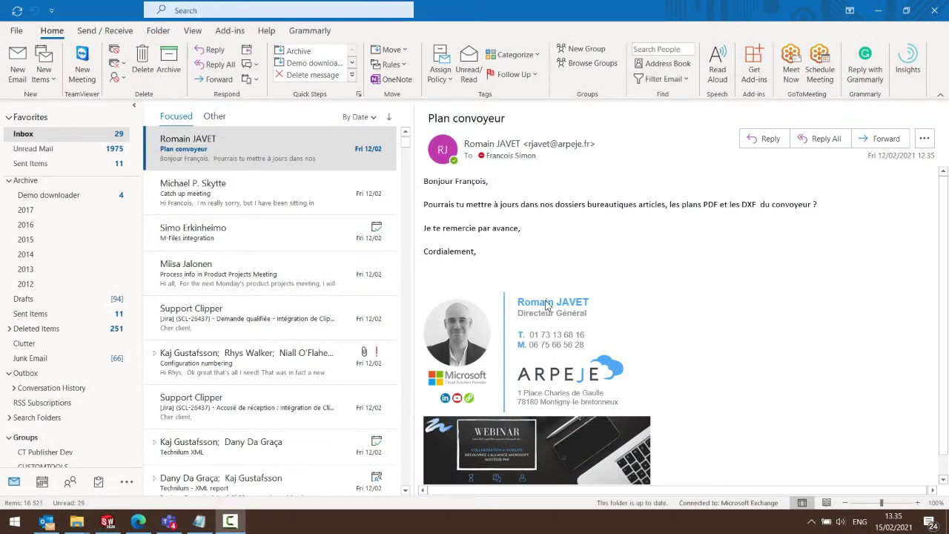
# Switch to SOLIDWORKS and run a CUSTOMTOOLS search for documents of type Assemblage with Description 1 set to CONVEYOR.
pyautogui.click(107, 522)
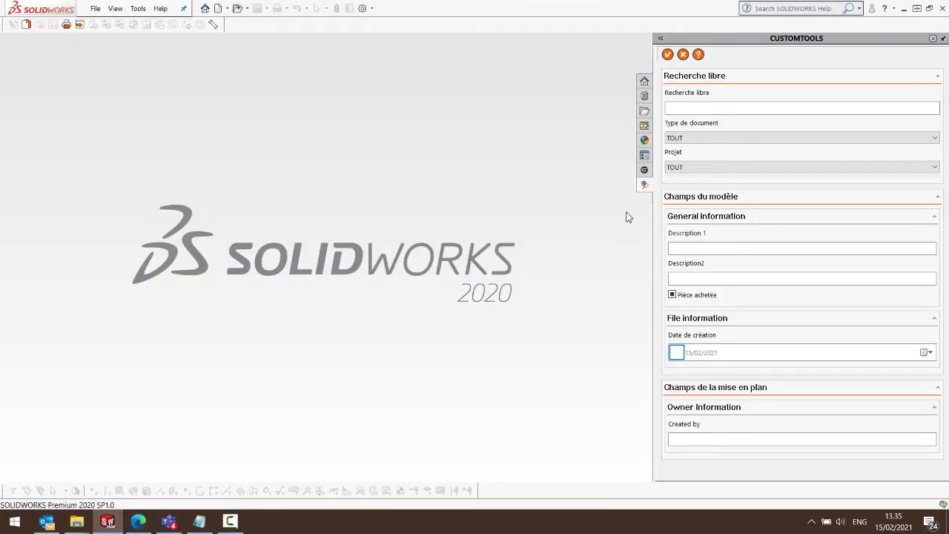
pyautogui.click(682, 138)
pyautogui.click(694, 165)
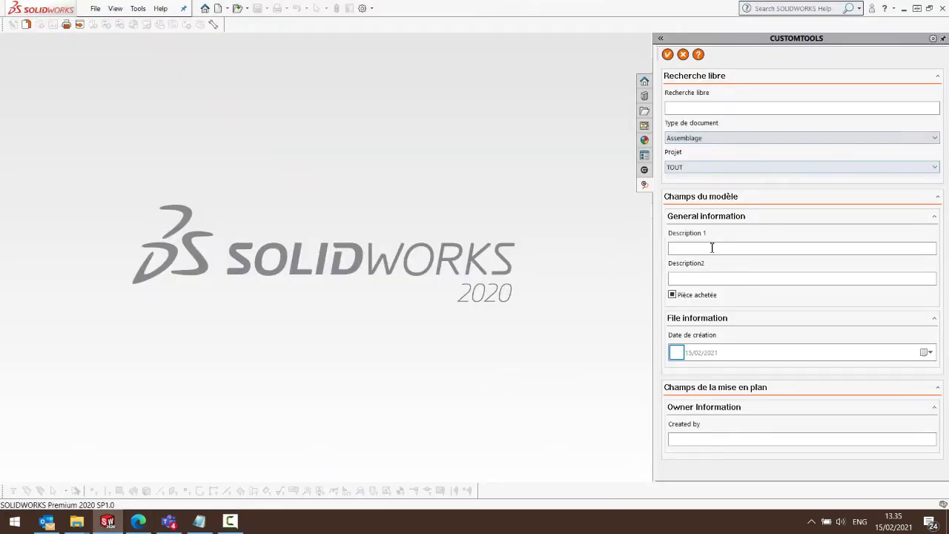
pyautogui.click(712, 247)
pyautogui.write('CONVEYOR')
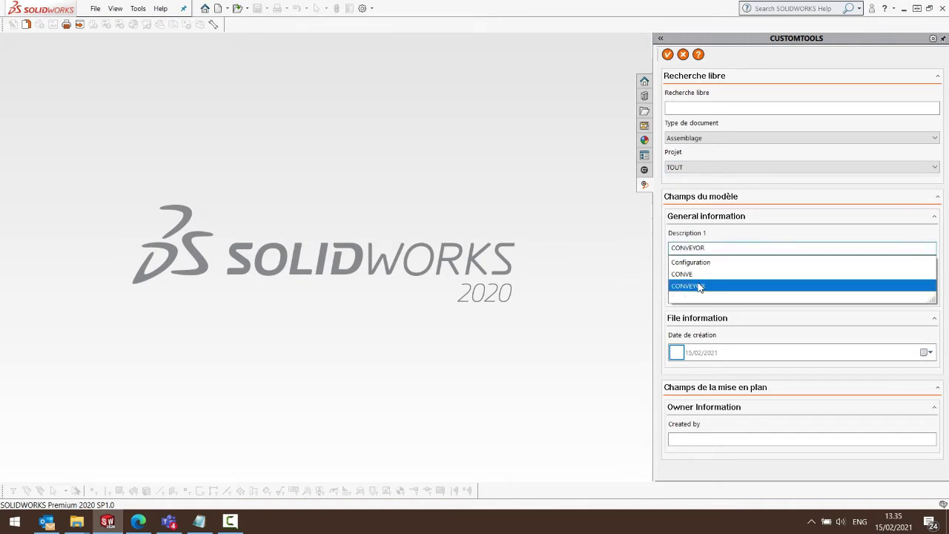
pyautogui.click(697, 286)
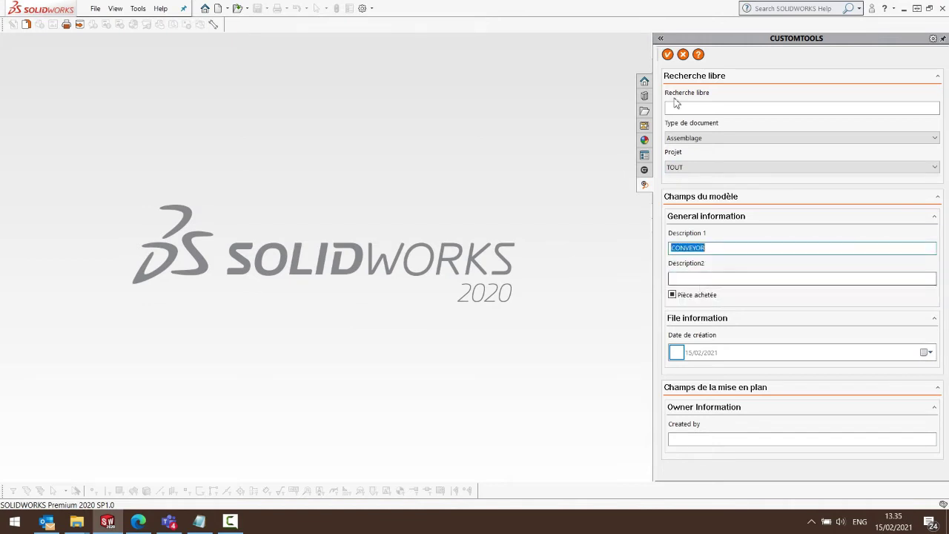
pyautogui.click(667, 54)
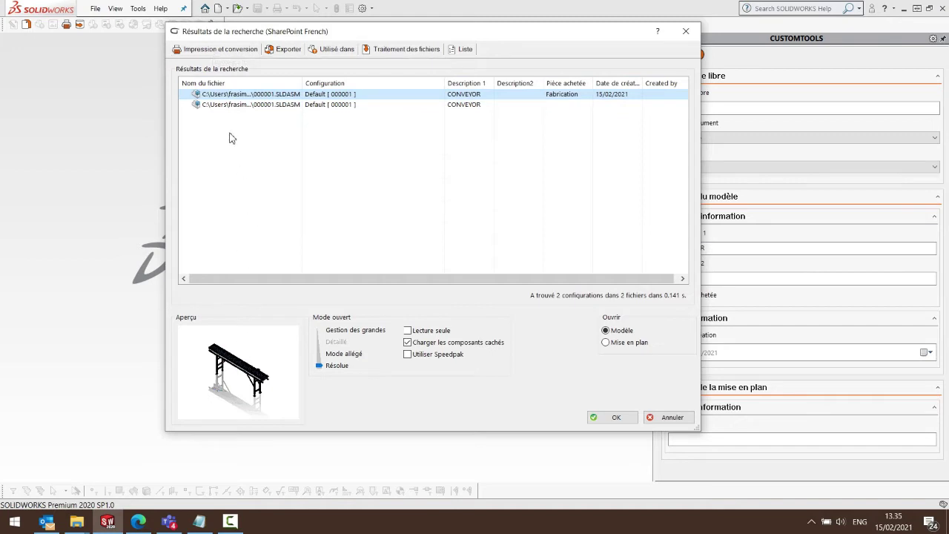
# Open the print and conversion batch processing for the found conveyor assembly and select 000001.SLDASM in its document list.
pyautogui.click(215, 49)
pyautogui.click(215, 72)
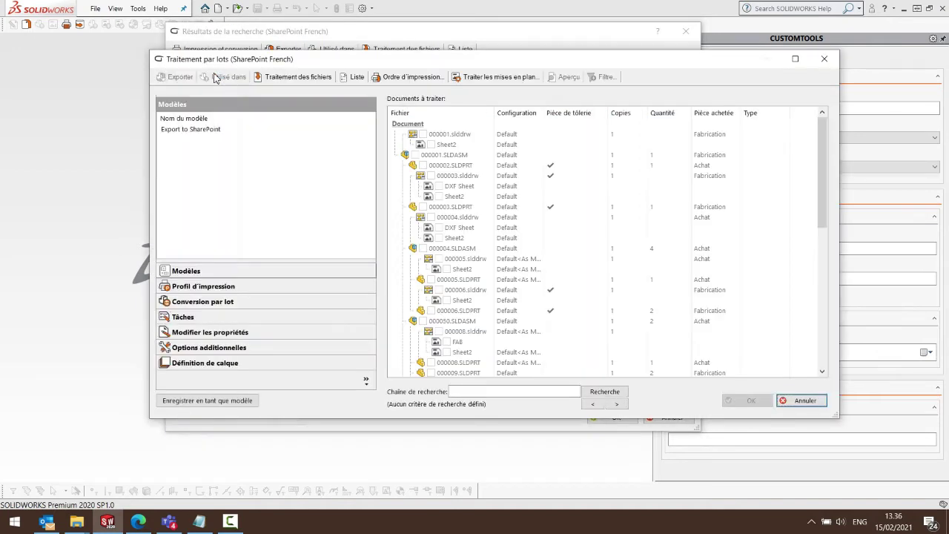
pyautogui.click(444, 155)
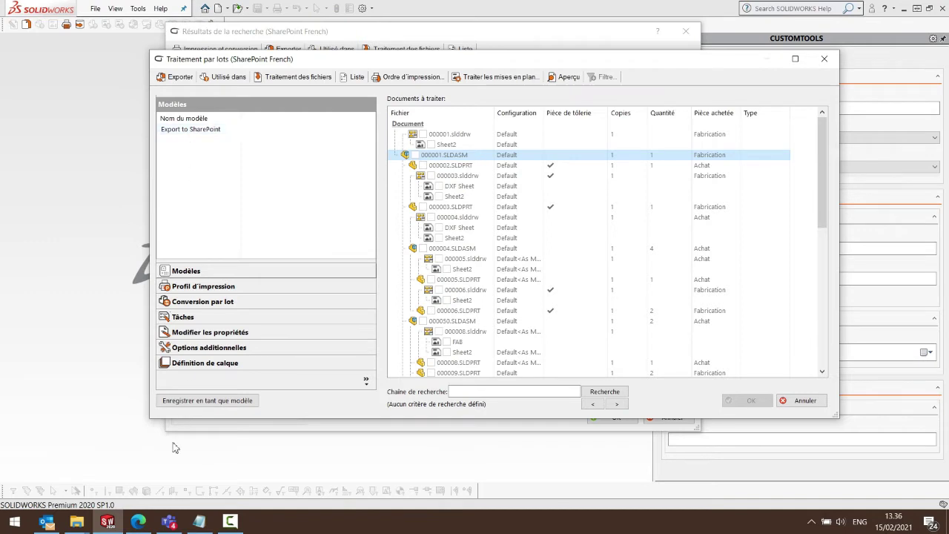
# Check the contents of the ArpeJe document folder in SharePoint in the browser, then return to SOLIDWORKS.
pyautogui.click(141, 523)
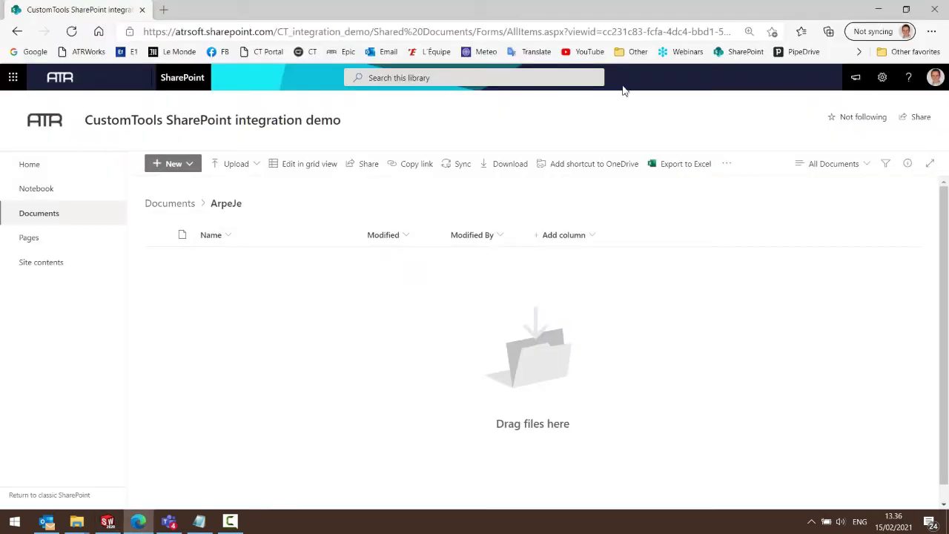
pyautogui.click(878, 11)
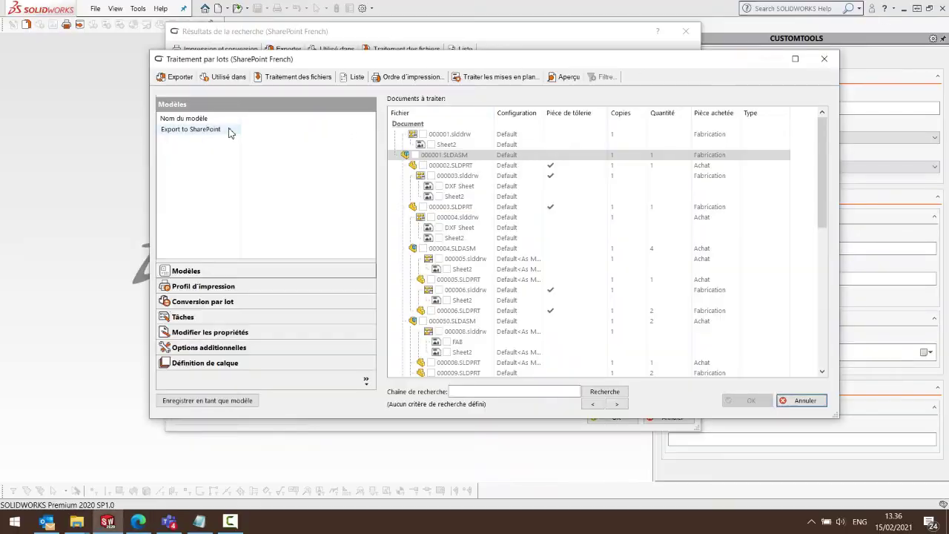
# Apply the Export to SharePoint template to the batch, replacing all current selections.
pyautogui.doubleClick(191, 129)
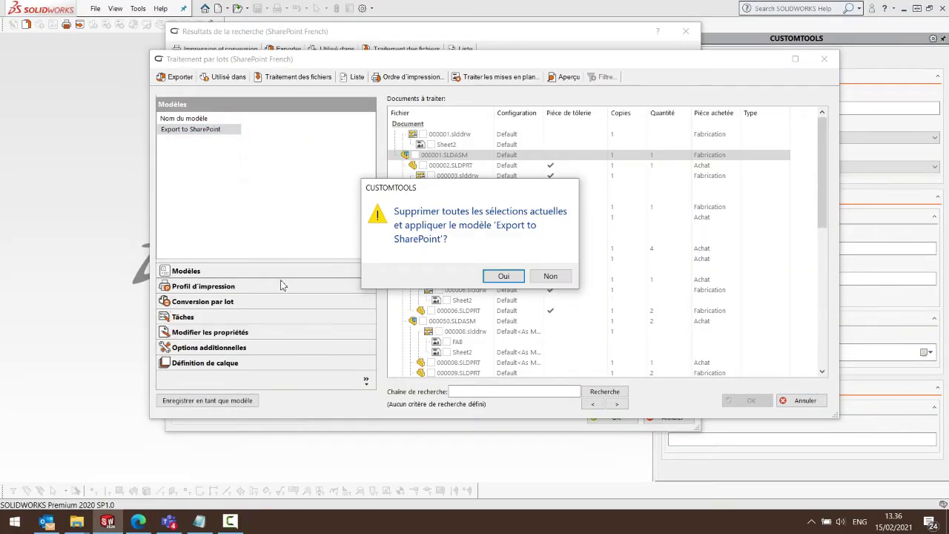
pyautogui.click(505, 276)
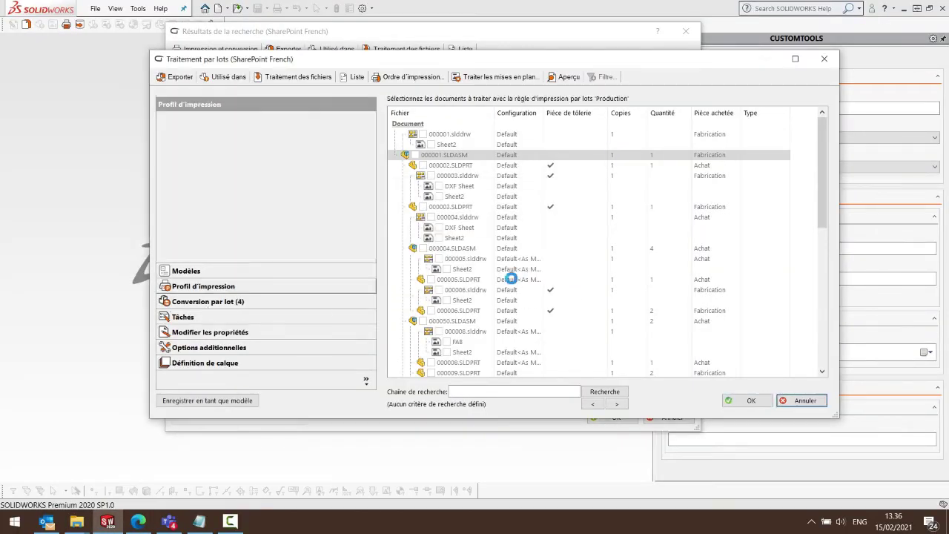
# Review the documents covered by the enabled PDF, DXF and STEP batch conversion rules, and start the batch processing.
pyautogui.click(275, 307)
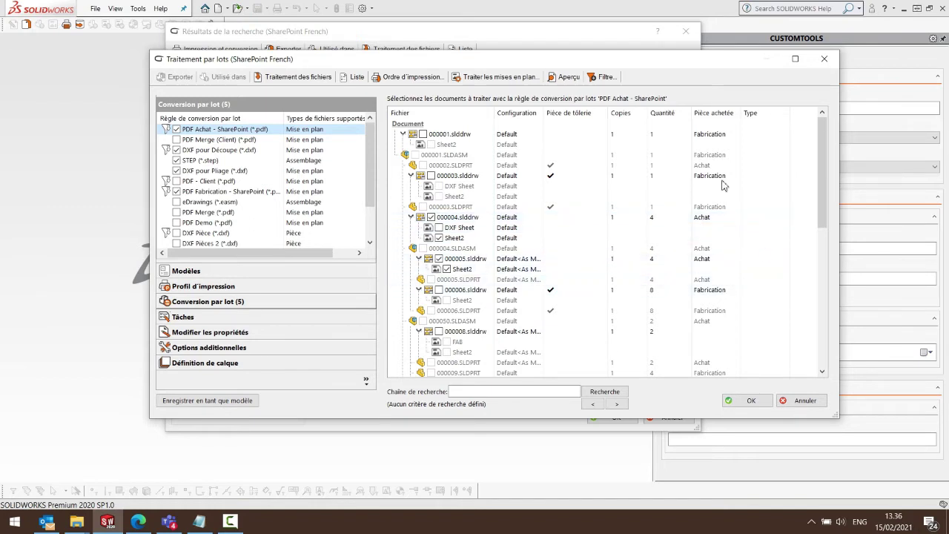
pyautogui.click(208, 151)
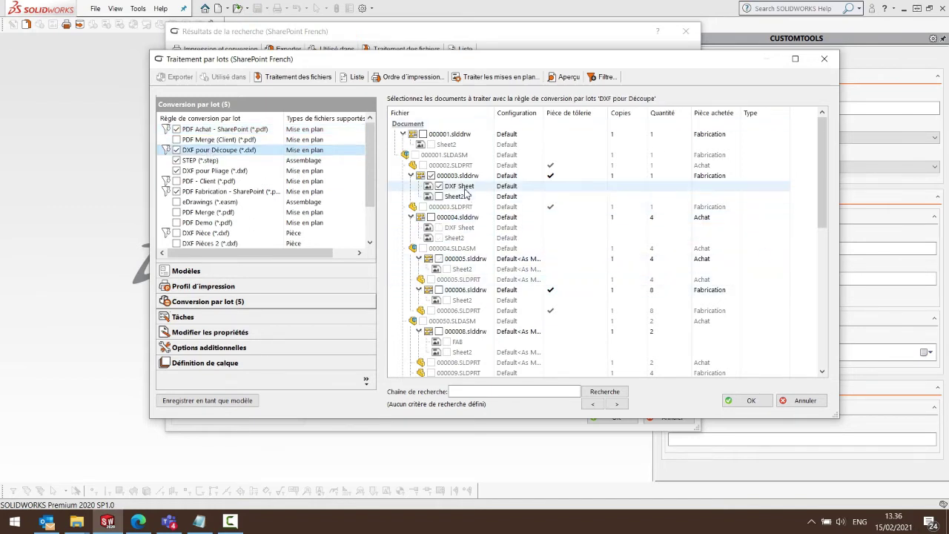
pyautogui.press('Down')
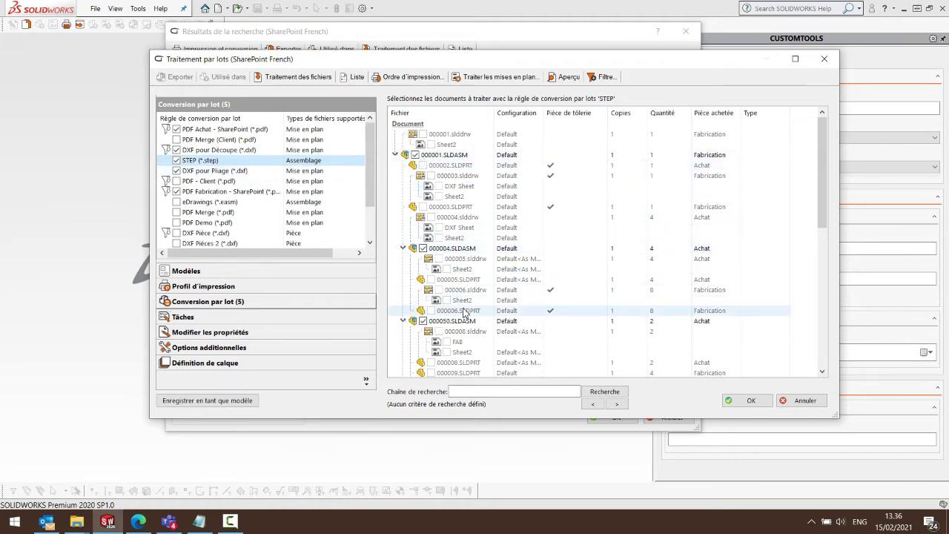
pyautogui.click(223, 170)
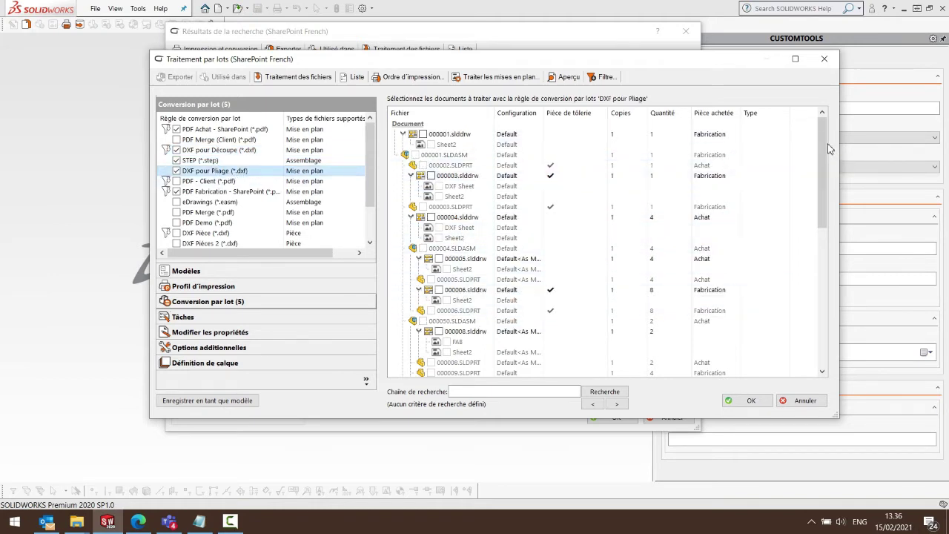
pyautogui.moveTo(827, 149); pyautogui.dragTo(827, 229)
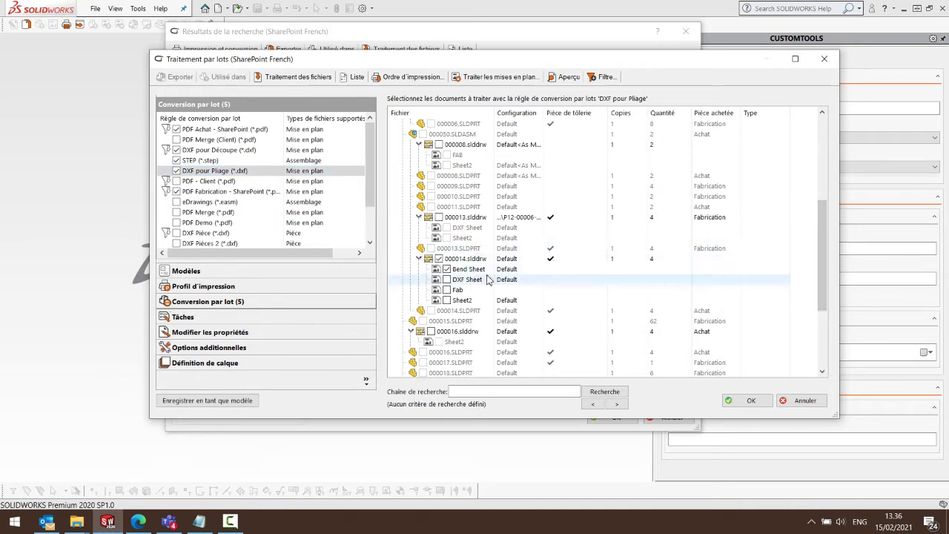
pyautogui.click(229, 192)
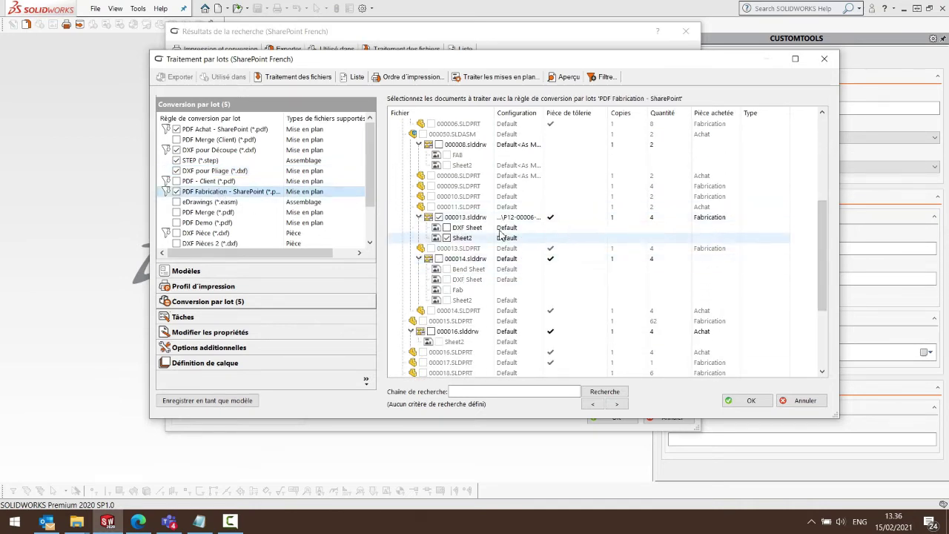
pyautogui.moveTo(823, 256); pyautogui.dragTo(815, 104)
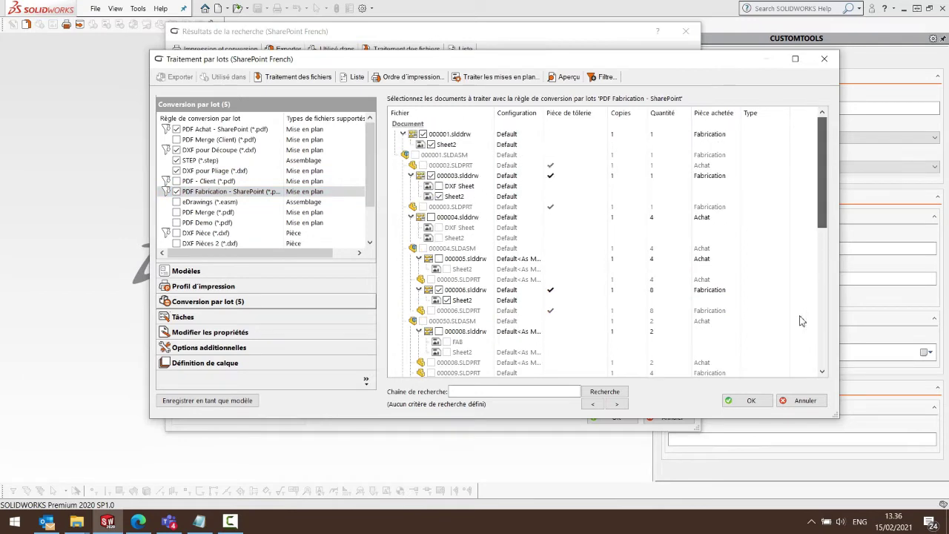
pyautogui.click(748, 400)
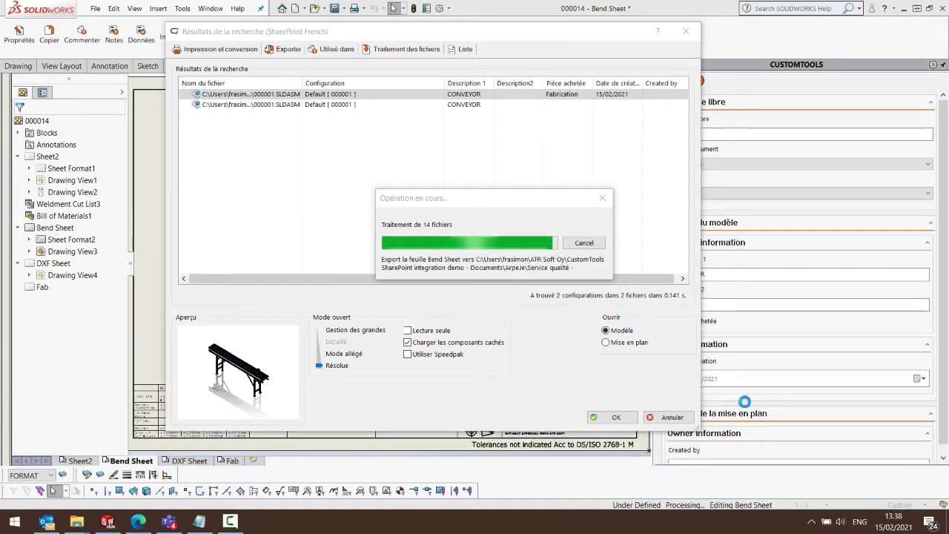
# Switch to SharePoint in the browser and open the 000001-CONVEYOR folder under Service qualité - Démo, Articles.
pyautogui.hotkey('alt', 'Tab')
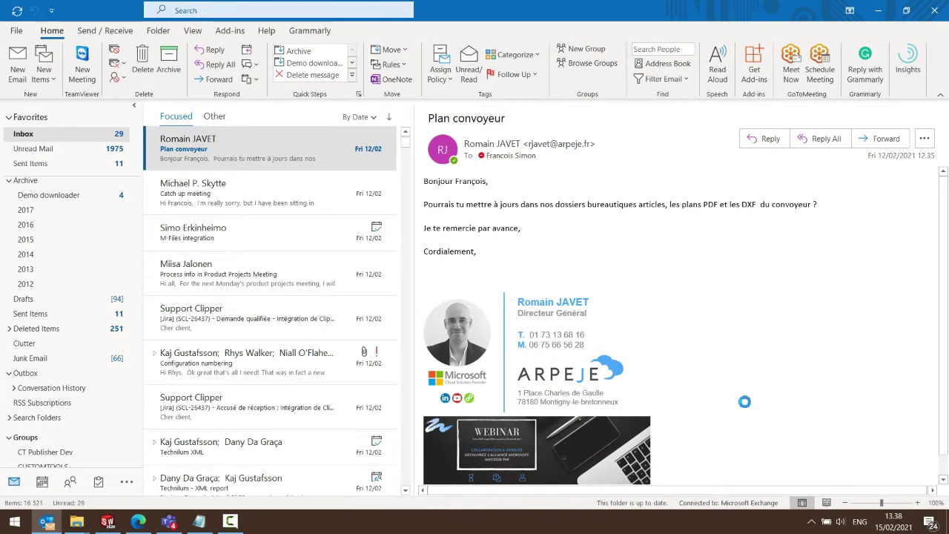
pyautogui.click(138, 521)
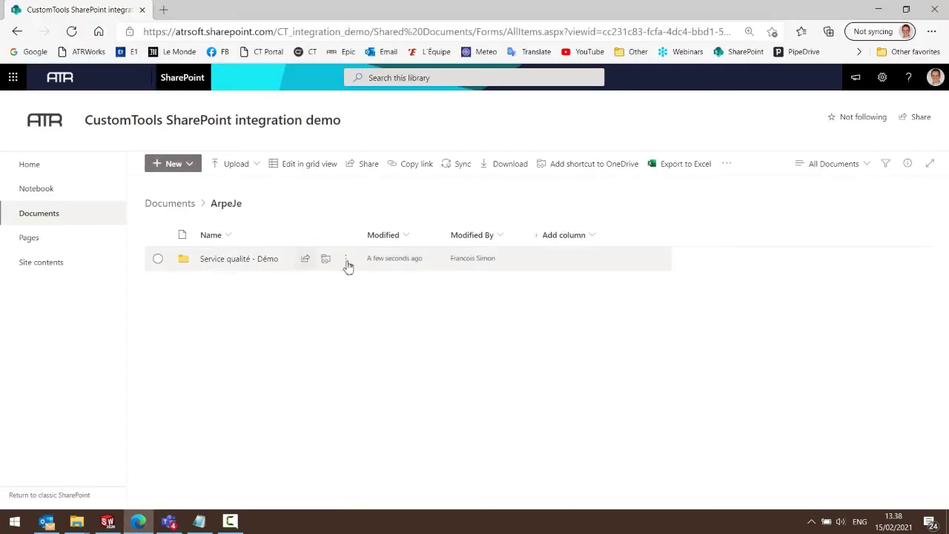
pyautogui.click(235, 259)
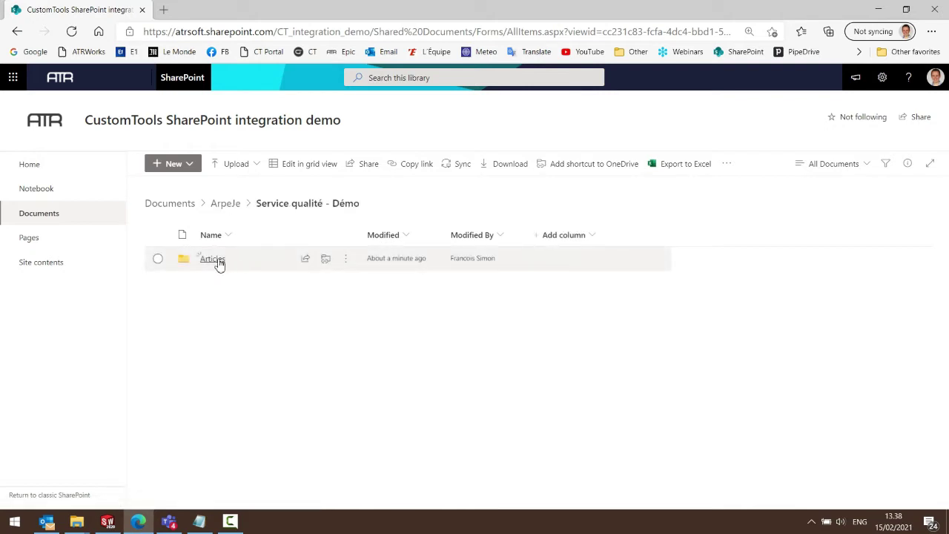
pyautogui.click(219, 265)
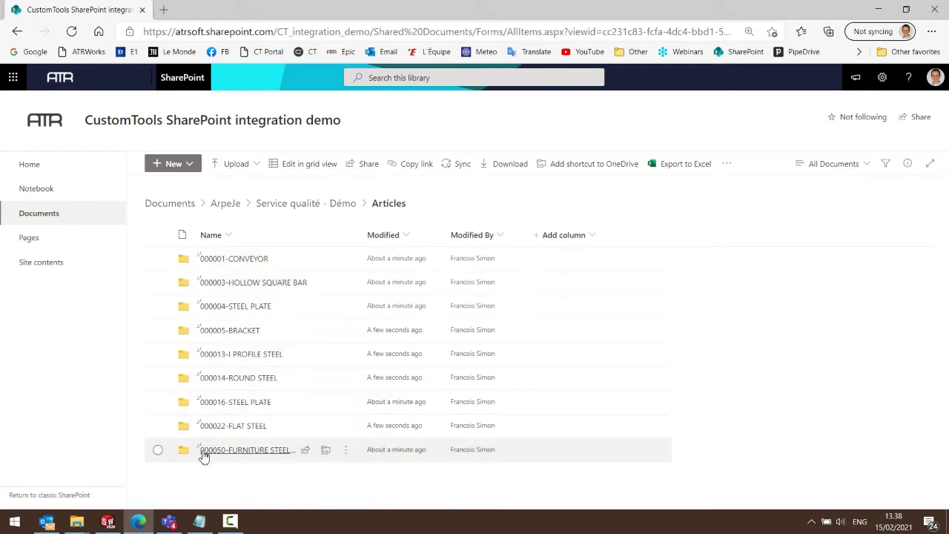
pyautogui.click(218, 262)
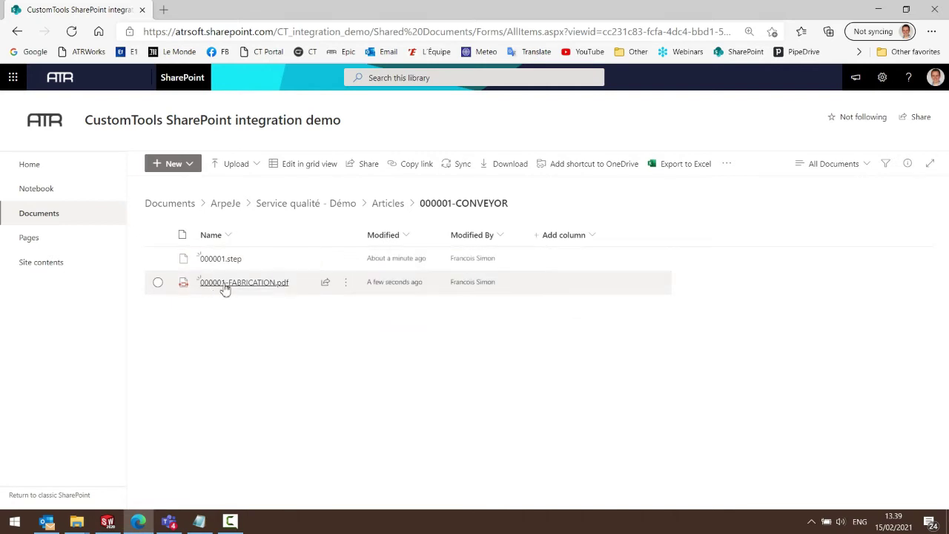
# View the drawing pages of 000001-FABRICATION.pdf, close the preview and return to the Articles folder.
pyautogui.click(226, 285)
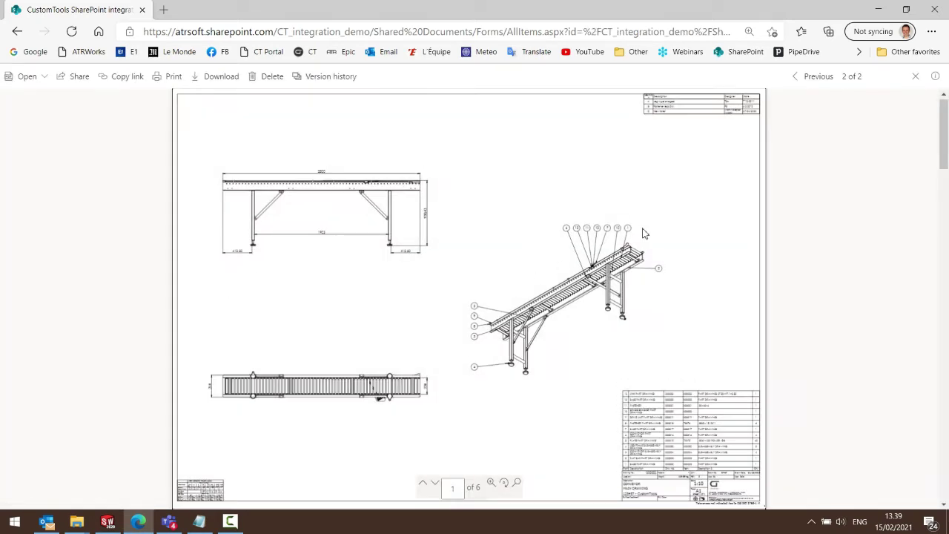
pyautogui.scroll(-10, 658, 220)
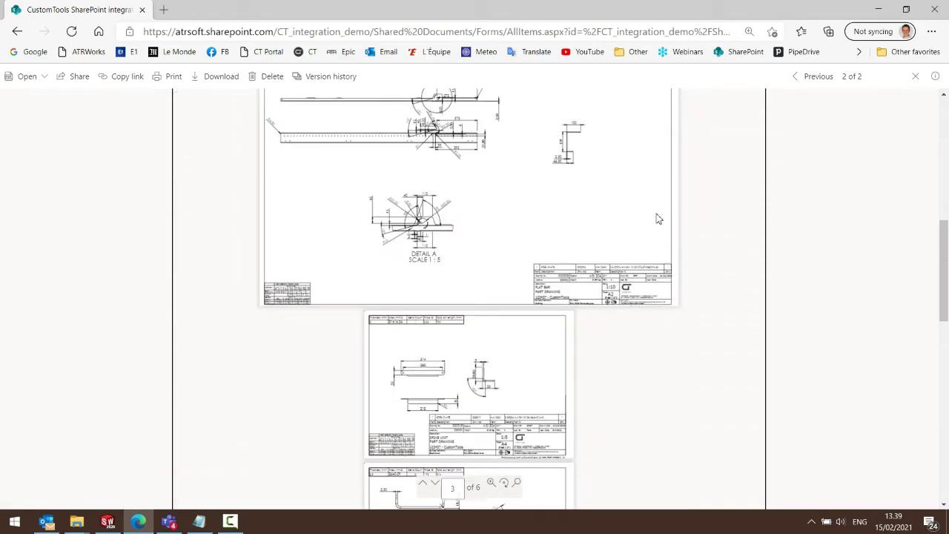
pyautogui.scroll(-5, 658, 220)
pyautogui.scroll(5, 656, 221)
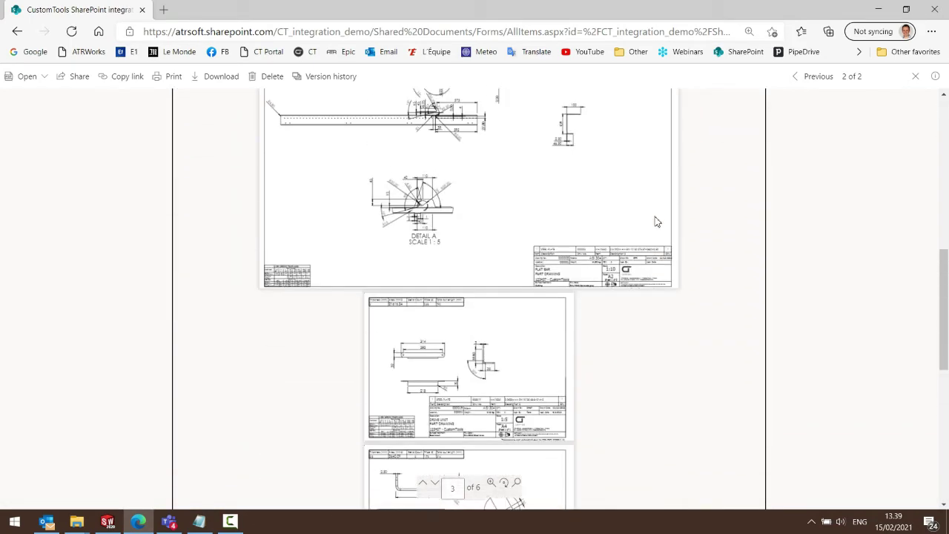
pyautogui.scroll(10, 656, 221)
pyautogui.press('Escape')
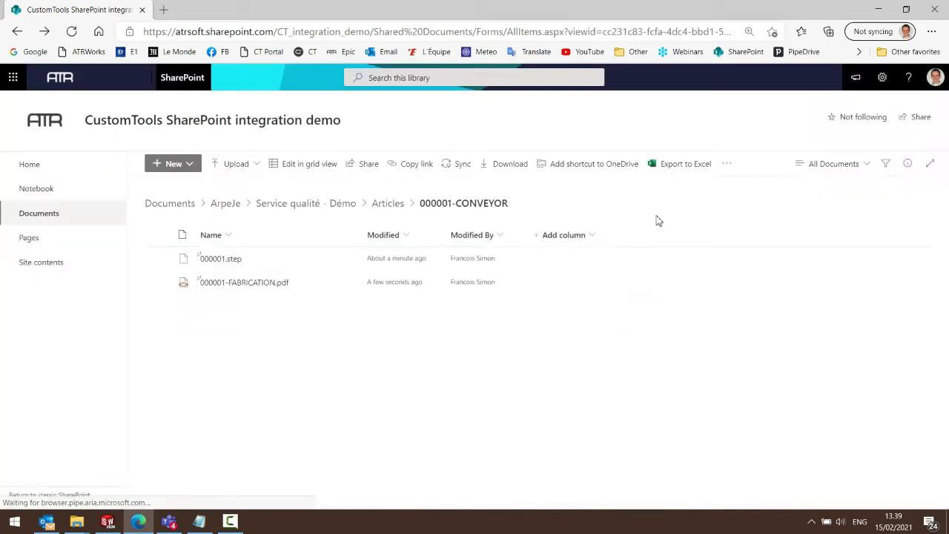
pyautogui.hotkey('alt', 'Left')
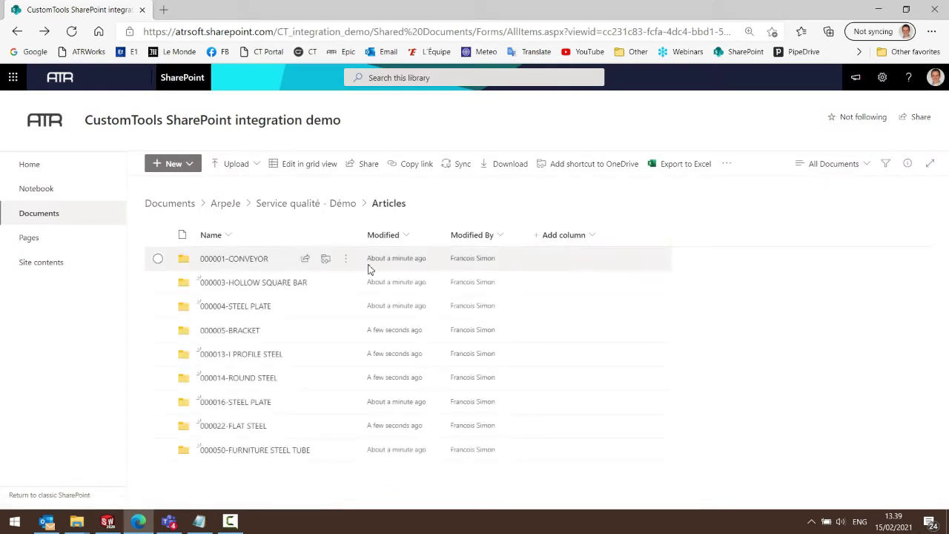
# Check the exported files in the 000003-HOLLOW SQUARE BAR and 000004-STEEL PLATE folders, returning to Articles.
pyautogui.click(252, 284)
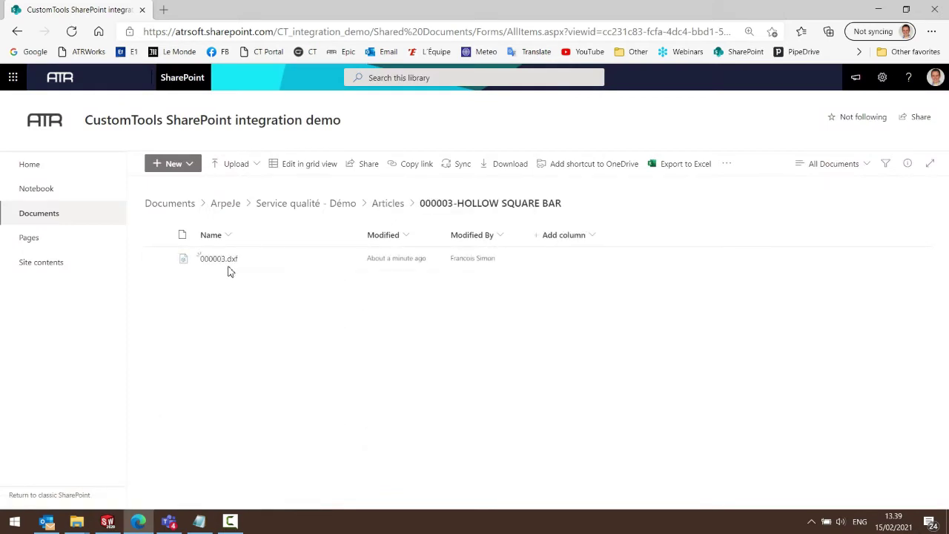
pyautogui.hotkey('alt', 'Left')
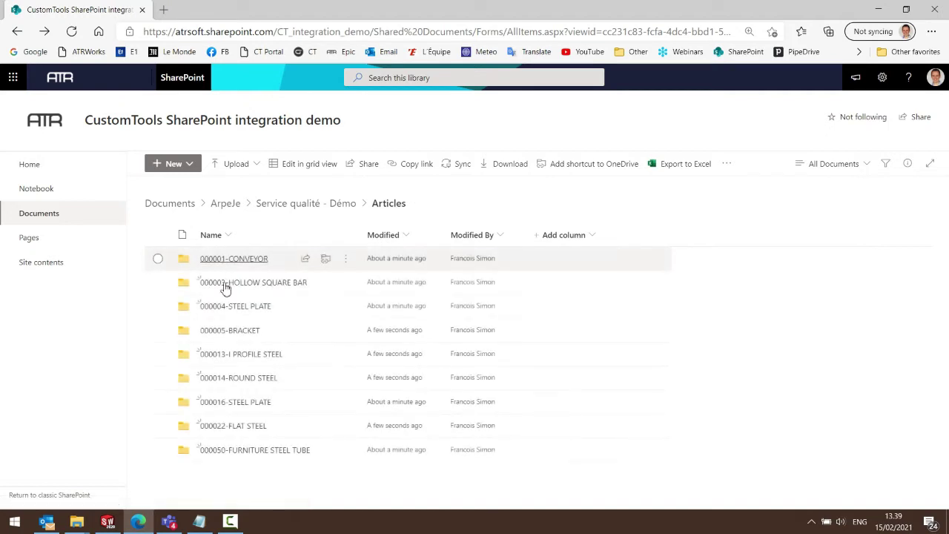
pyautogui.click(228, 307)
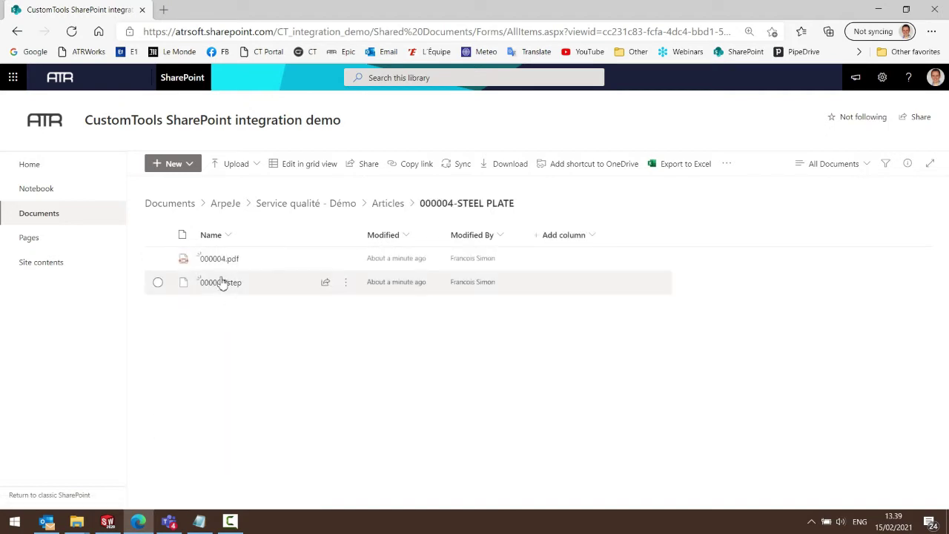
pyautogui.hotkey('alt', 'Left')
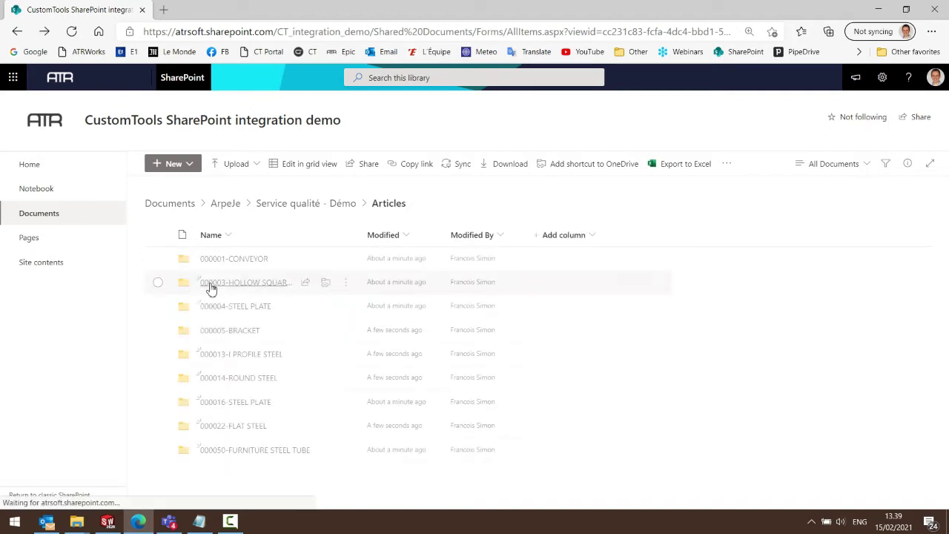
# Check the exported file in the 000005-BRACKET folder, and download 000003.dxf from the 000003-HOLLOW SQUARE BAR folder.
pyautogui.click(224, 334)
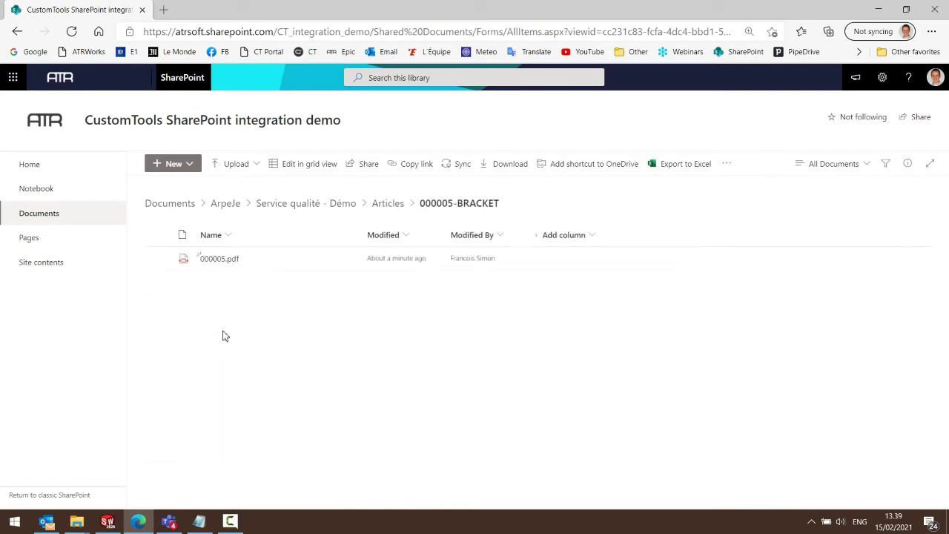
pyautogui.hotkey('alt', 'Left')
pyautogui.click(221, 288)
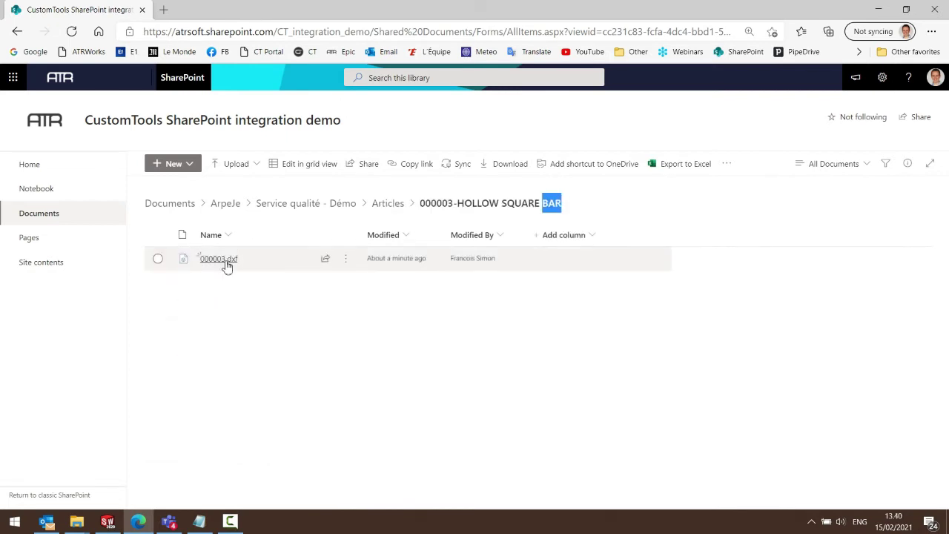
pyautogui.click(227, 266)
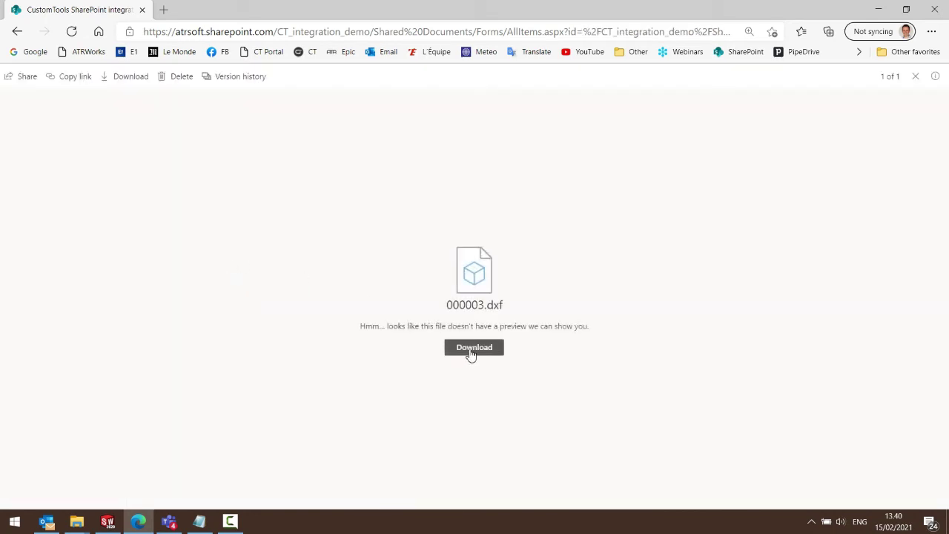
pyautogui.click(472, 348)
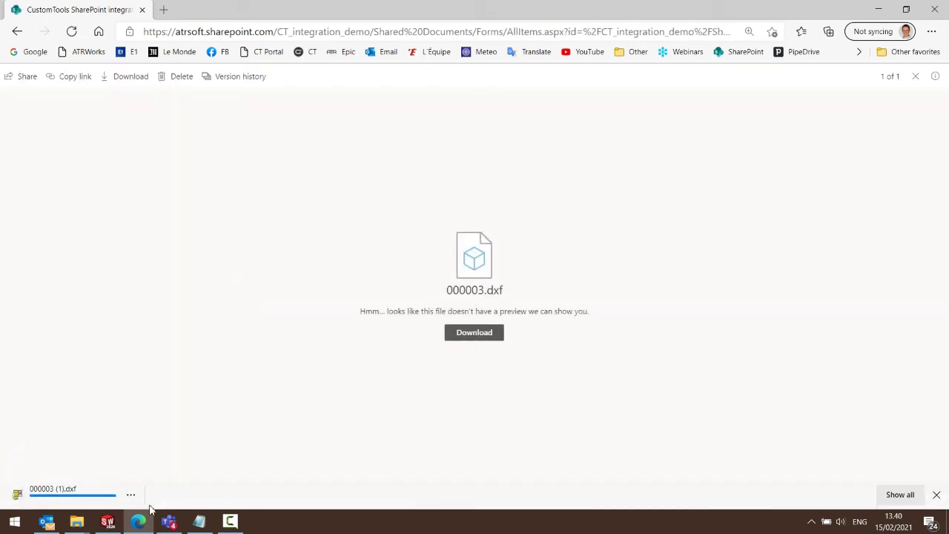
# View the downloaded 000003 DXF in eDrawings and inspect its part information text, then close it and return to the Articles folder.
pyautogui.click(130, 495)
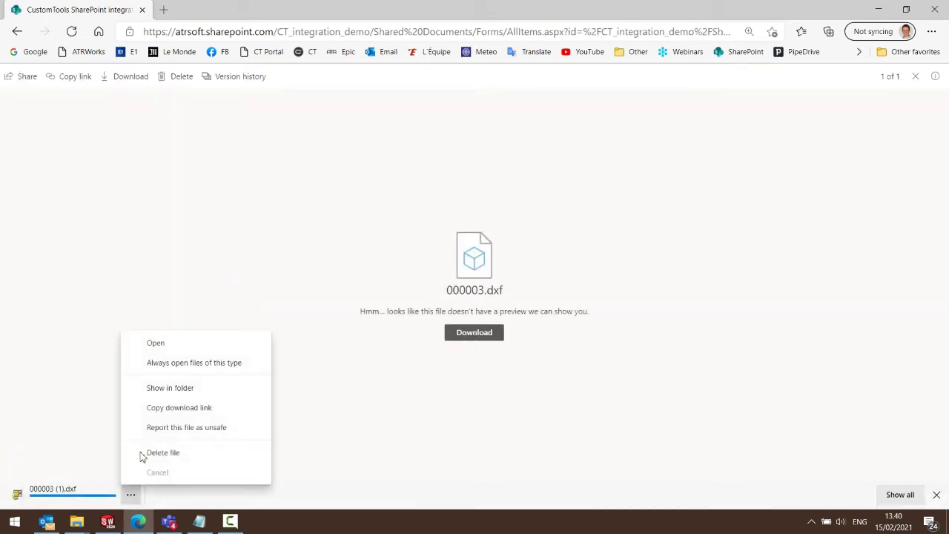
pyautogui.click(156, 343)
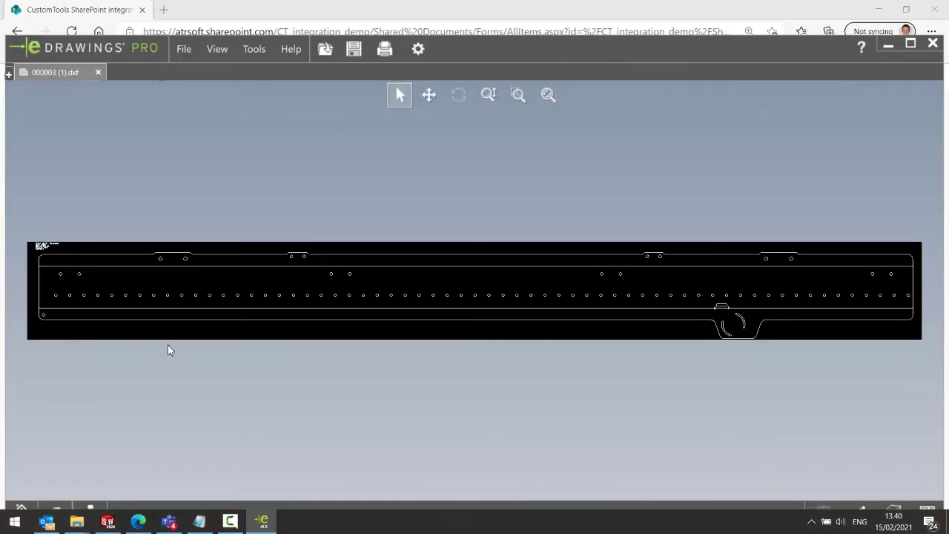
pyautogui.scroll(-5, 102, 265)
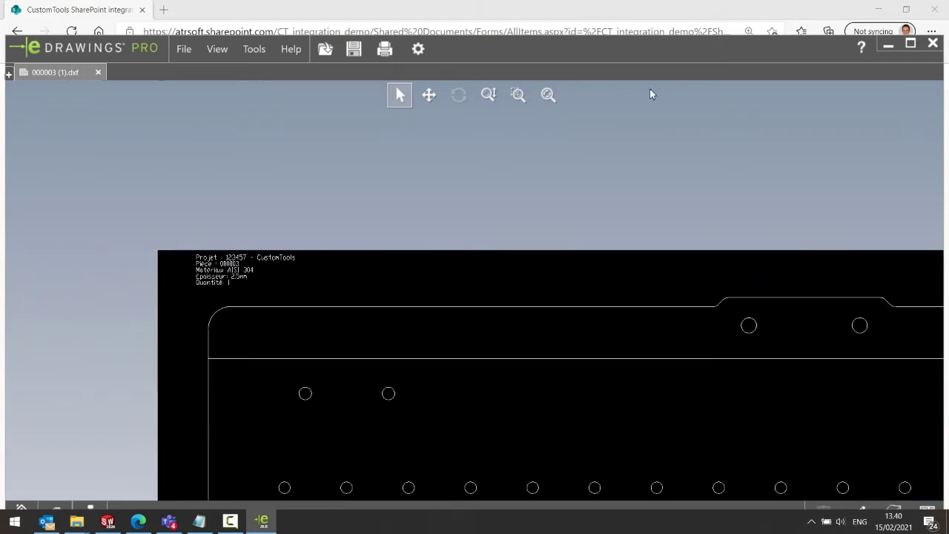
pyautogui.click(932, 45)
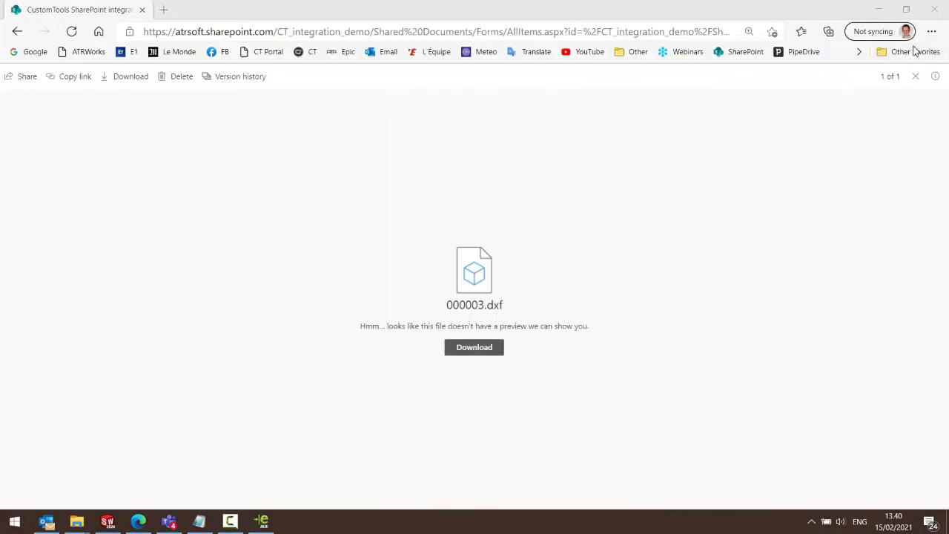
pyautogui.hotkey('alt', 'Left')
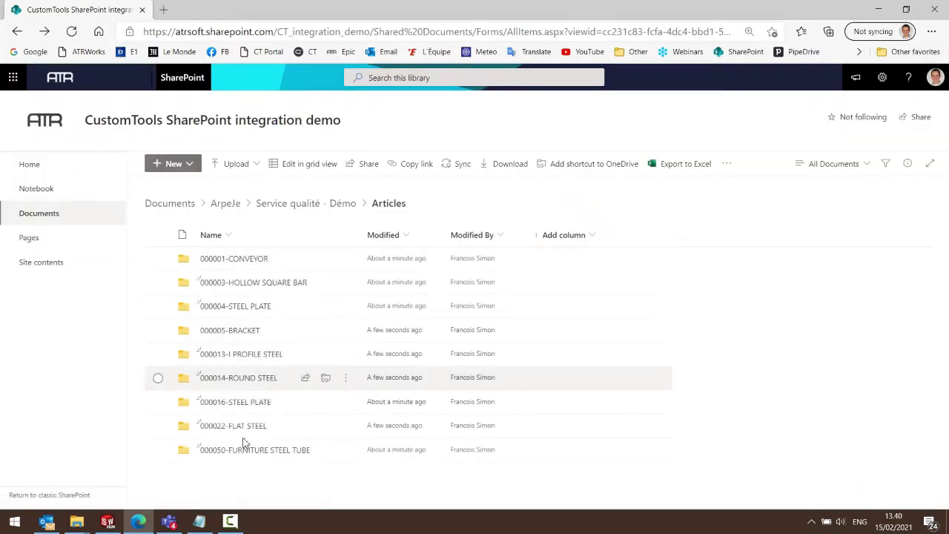
# Switch to SOLIDWORKS, close the conveyor search results and open the CUSTOMTOOLS profile options.
pyautogui.click(104, 524)
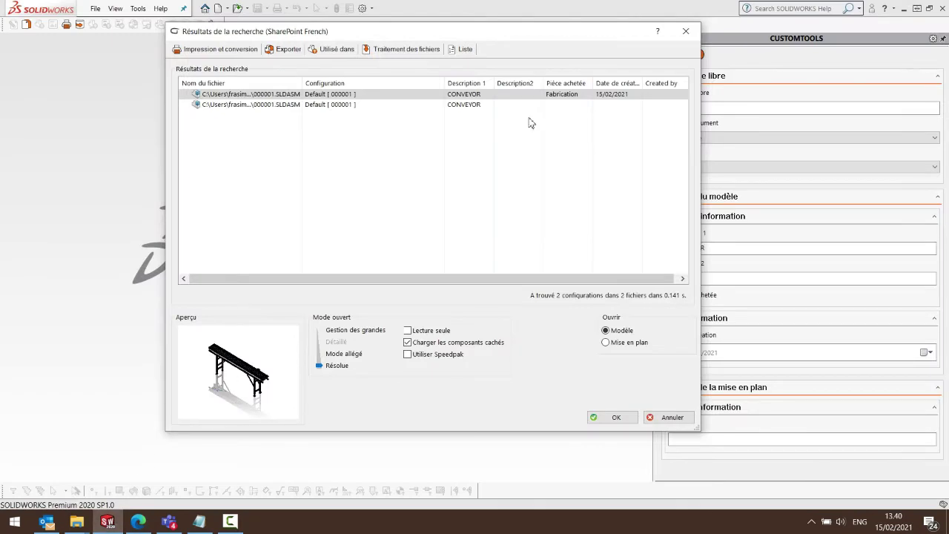
pyautogui.click(690, 32)
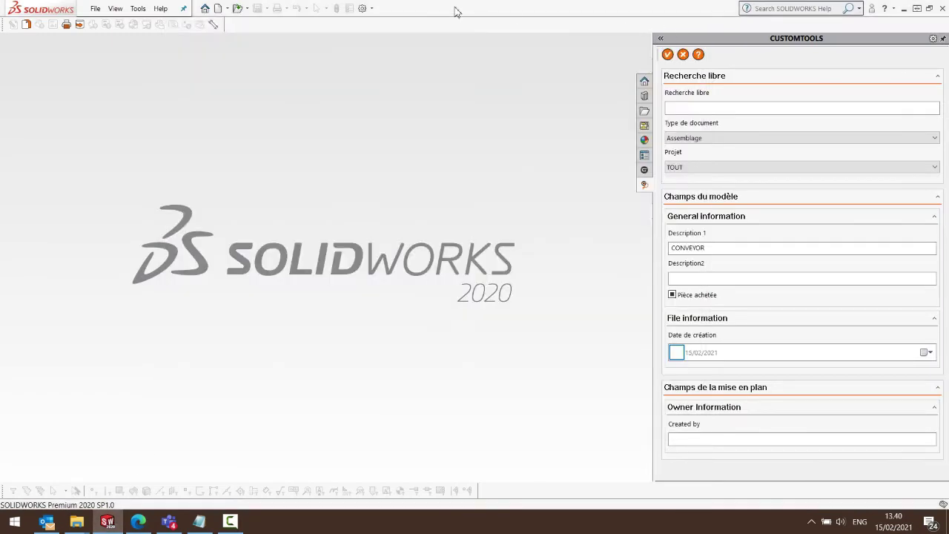
pyautogui.click(213, 25)
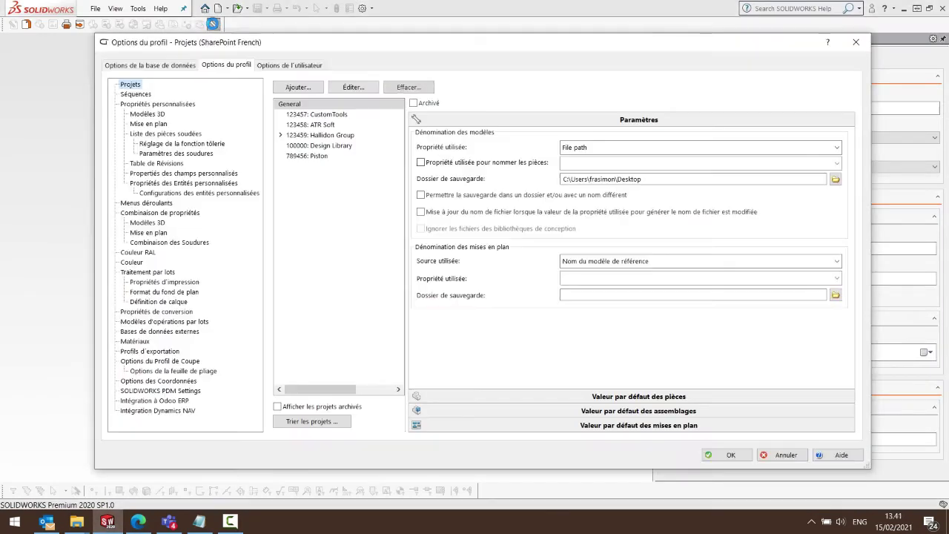
# Add a project named ArpeJe with number 1235 and its subproject Table with number 12351, and save the profile options.
pyautogui.click(298, 87)
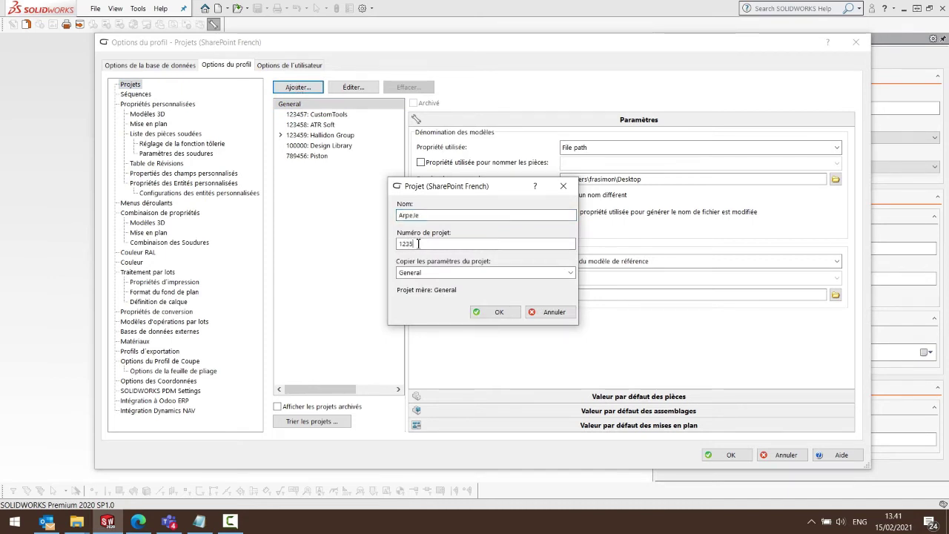
pyautogui.click(484, 310)
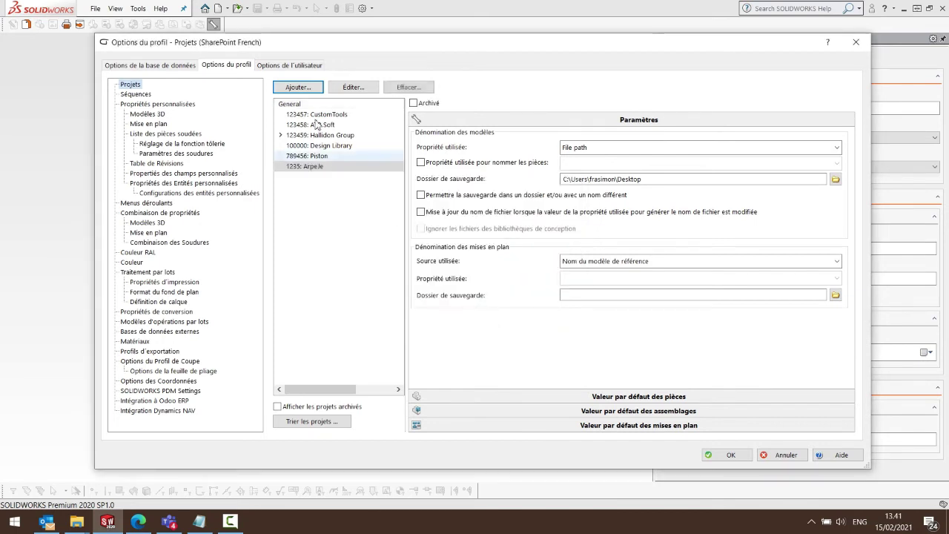
pyautogui.click(296, 88)
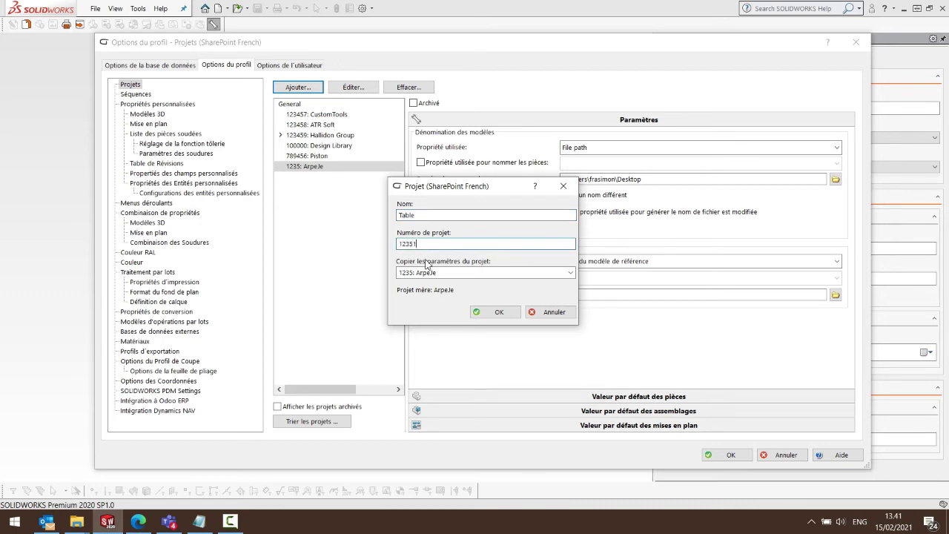
pyautogui.click(495, 312)
pyautogui.click(731, 454)
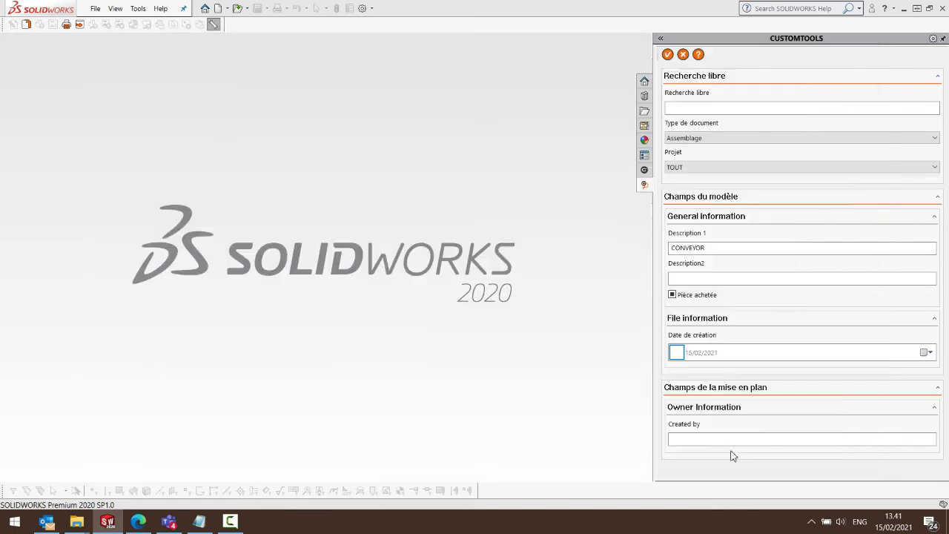
# Create a new part document containing the predefined sheet-metal bracket.
pyautogui.click(95, 8)
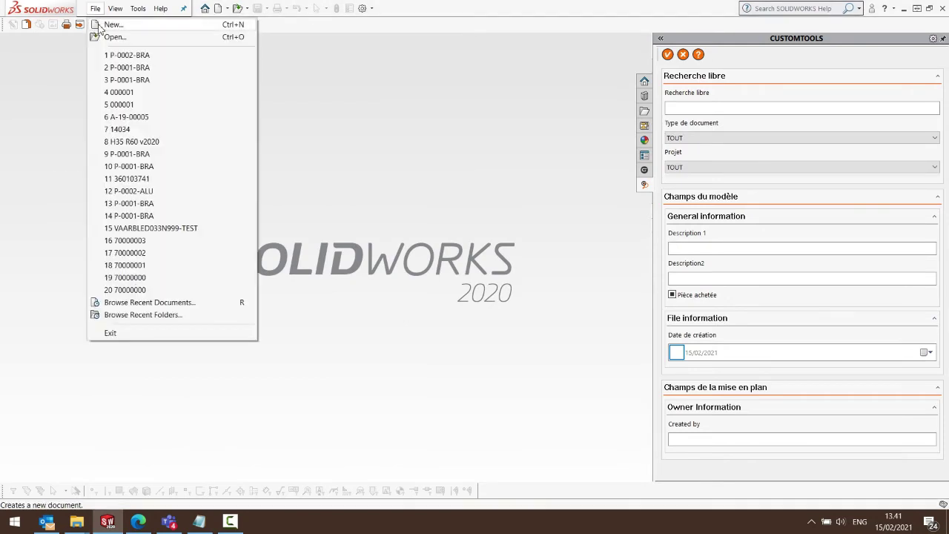
pyautogui.click(102, 26)
pyautogui.click(396, 347)
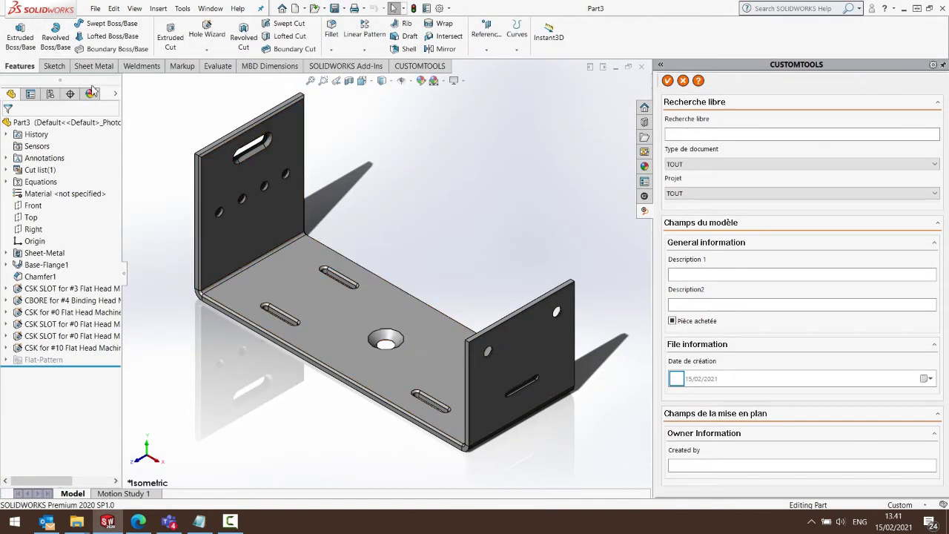
# Open the CUSTOMTOOLS properties of the new part and assign it to project 12351: Table under 1235: ArpeJe.
pyautogui.click(420, 66)
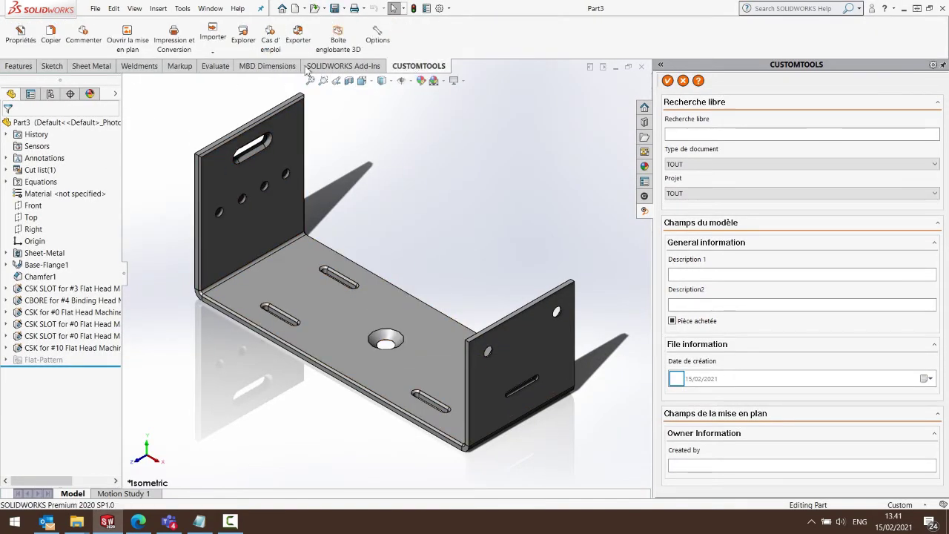
pyautogui.click(28, 41)
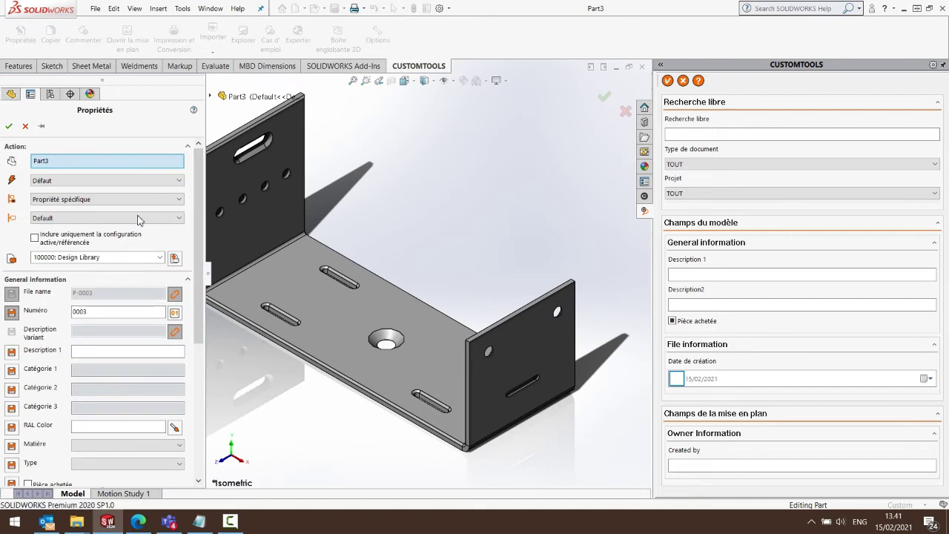
pyautogui.click(159, 258)
pyautogui.click(35, 320)
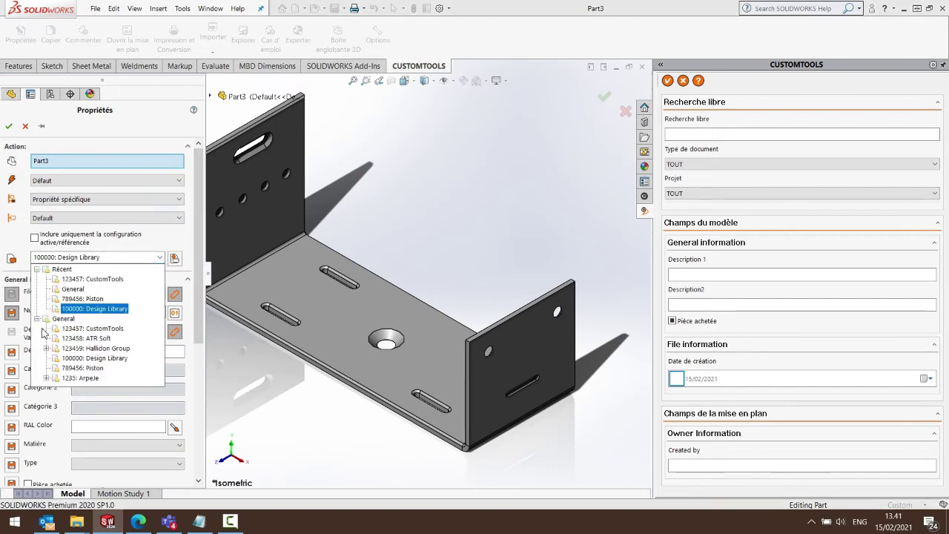
pyautogui.click(46, 378)
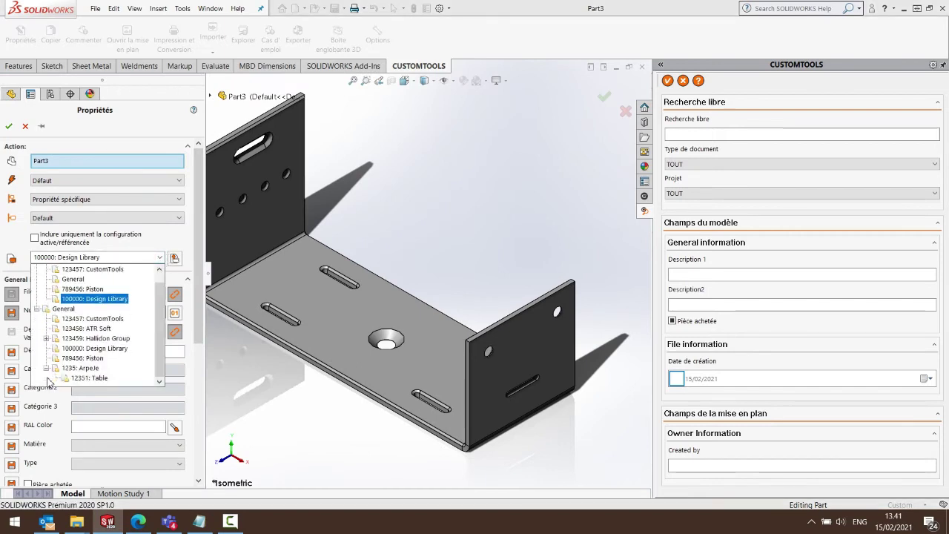
pyautogui.click(91, 378)
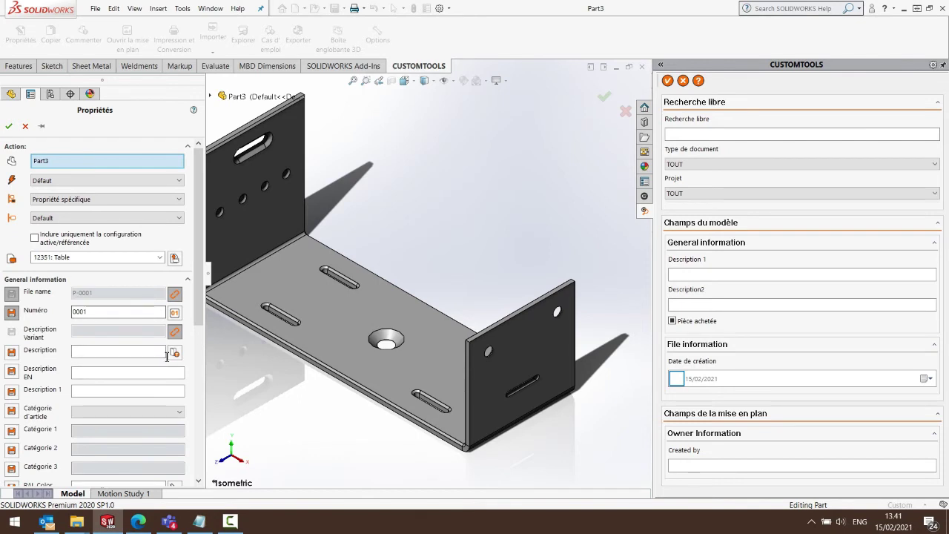
# Set the part's Description to the dictionary term BRACKET and its Description 1 to ÉQUERRE.
pyautogui.click(175, 353)
pyautogui.write('Br')
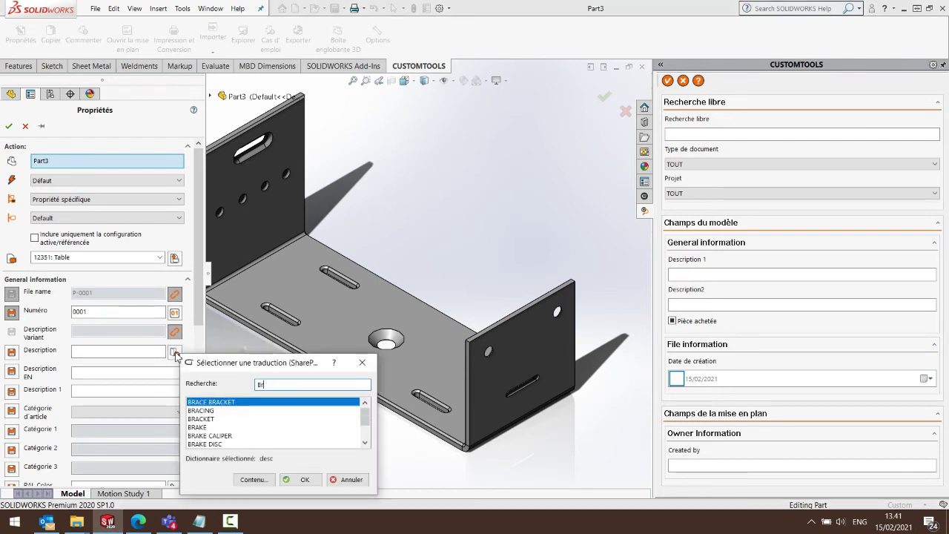
pyautogui.doubleClick(211, 420)
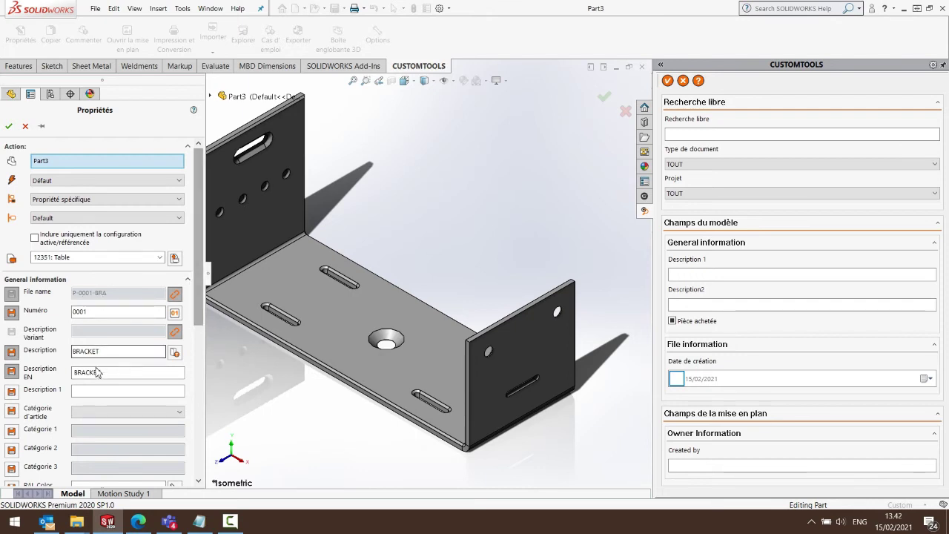
pyautogui.click(93, 390)
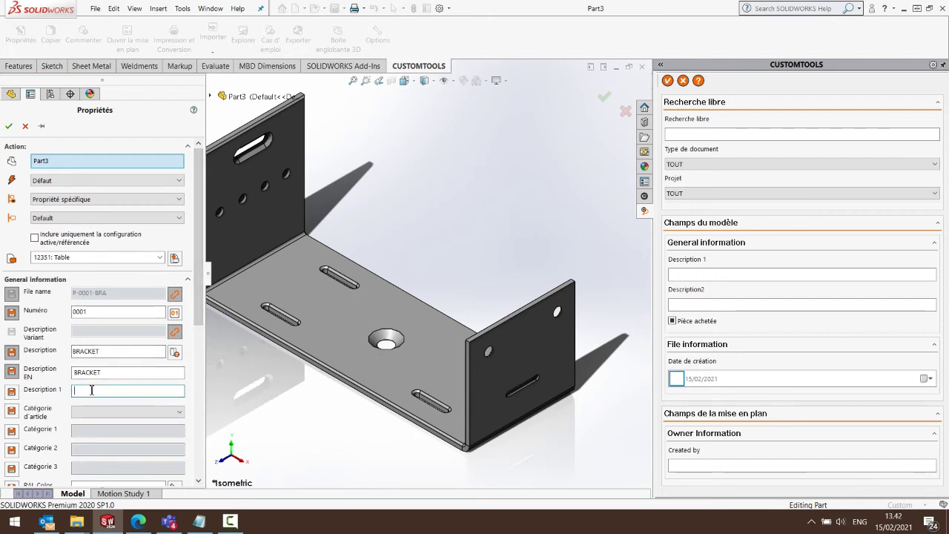
pyautogui.write('É')
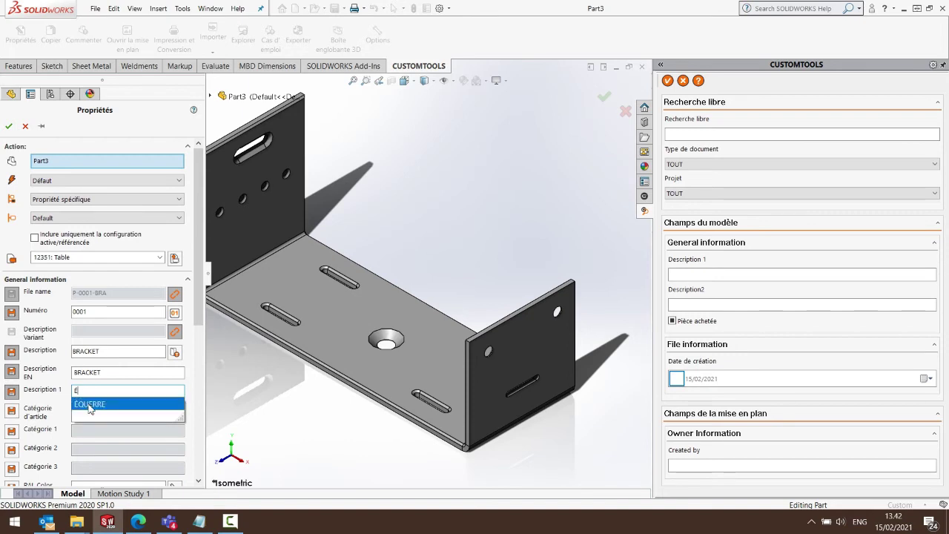
pyautogui.click(89, 404)
# Set the part's article category to FRAME under STANDARD PARTS, CONVEYOR.
pyautogui.click(83, 412)
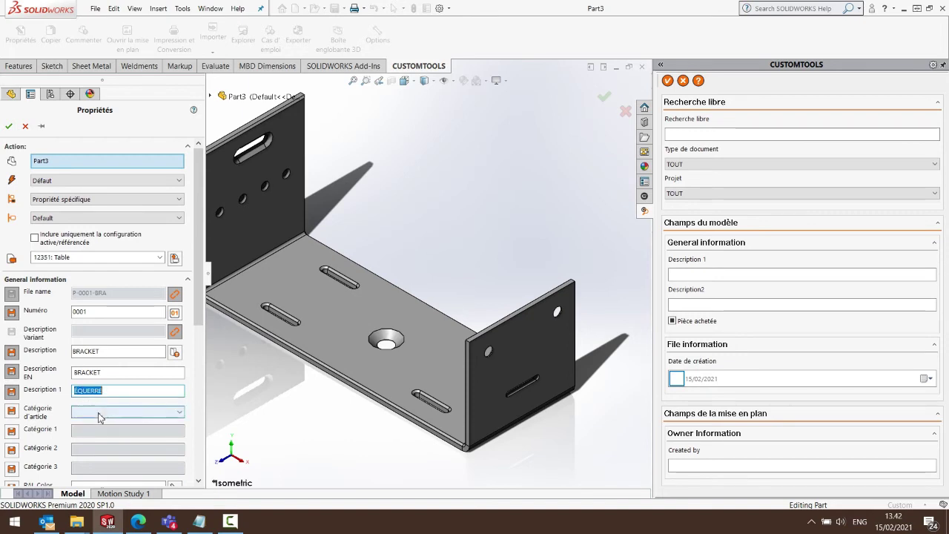
pyautogui.click(78, 387)
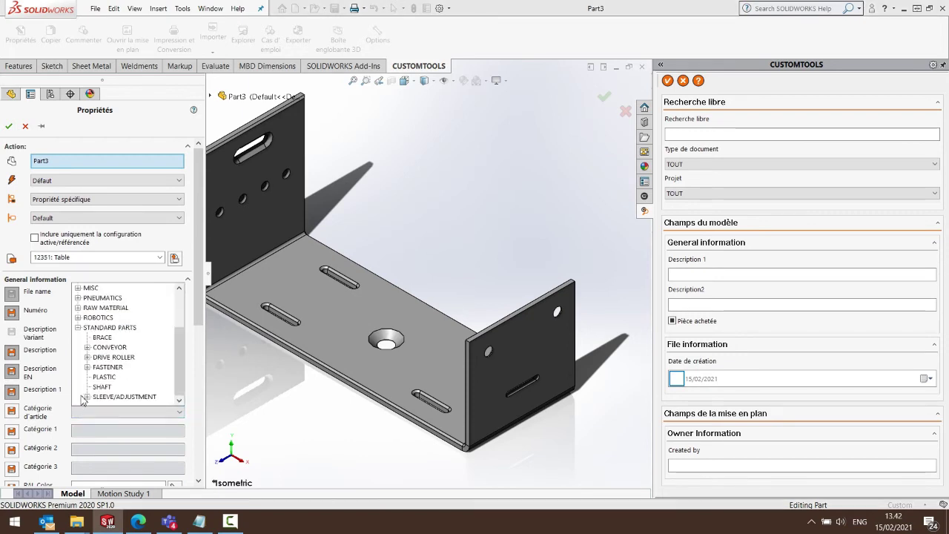
pyautogui.click(87, 347)
pyautogui.click(112, 376)
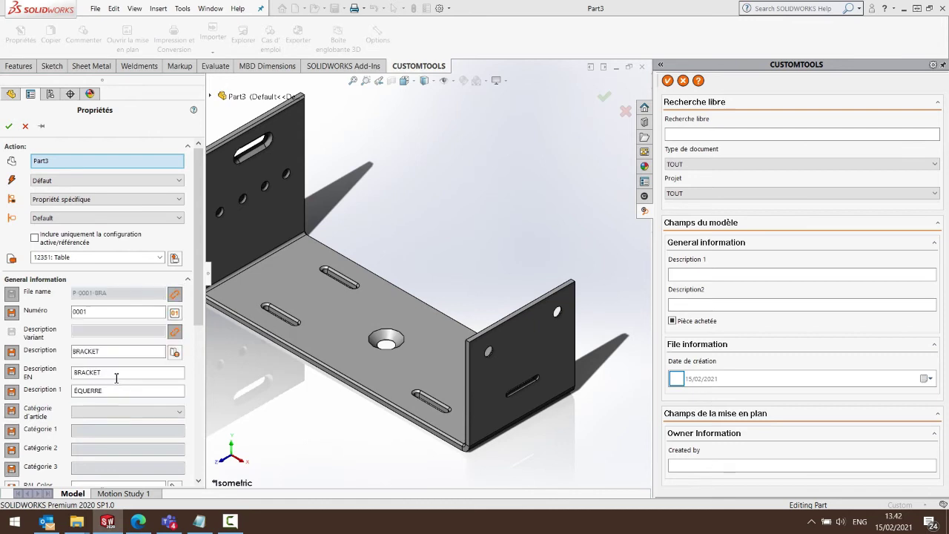
# Set the bracket's colour to RAL 1004 Golden yellow and its material to 1060 Alloy, and save the properties.
pyautogui.moveTo(197, 286); pyautogui.dragTo(197, 364)
pyautogui.click(175, 339)
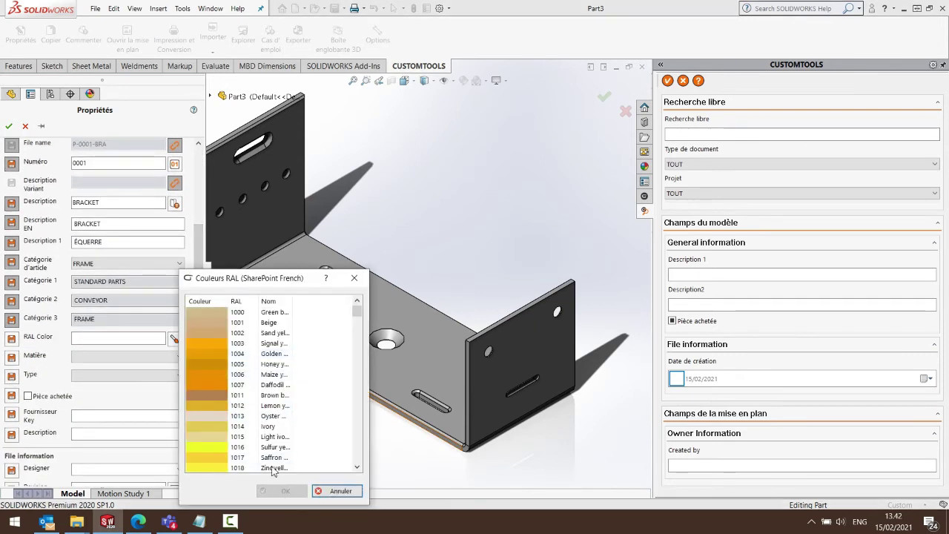
pyautogui.click(282, 491)
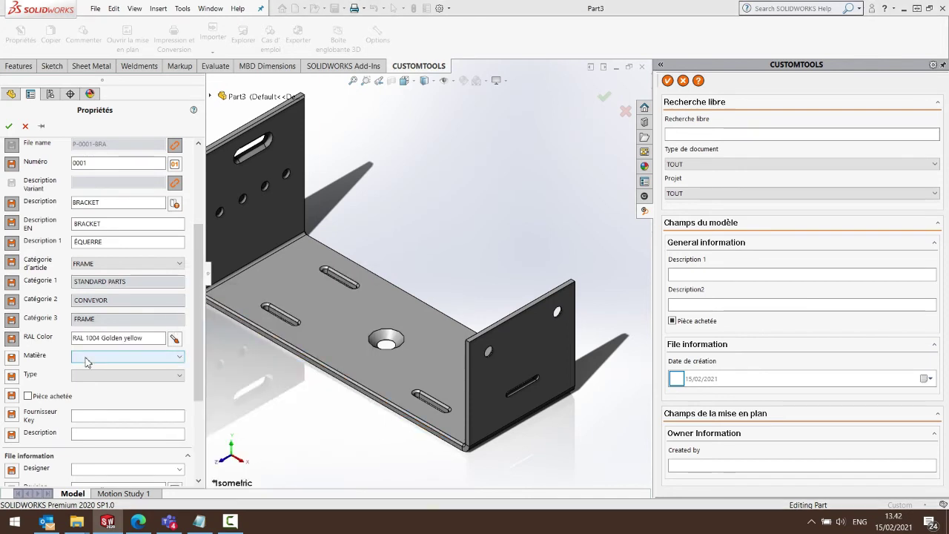
pyautogui.click(89, 358)
pyautogui.click(105, 282)
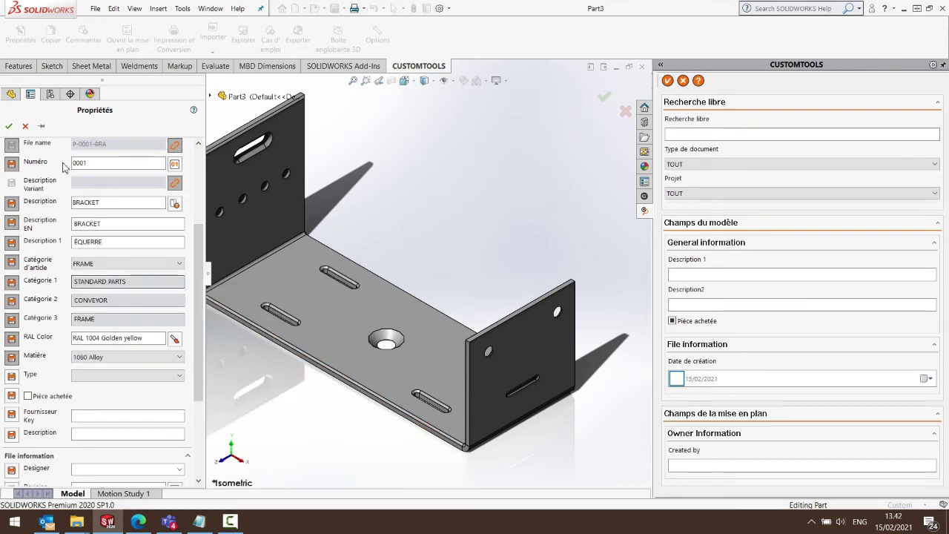
pyautogui.click(9, 128)
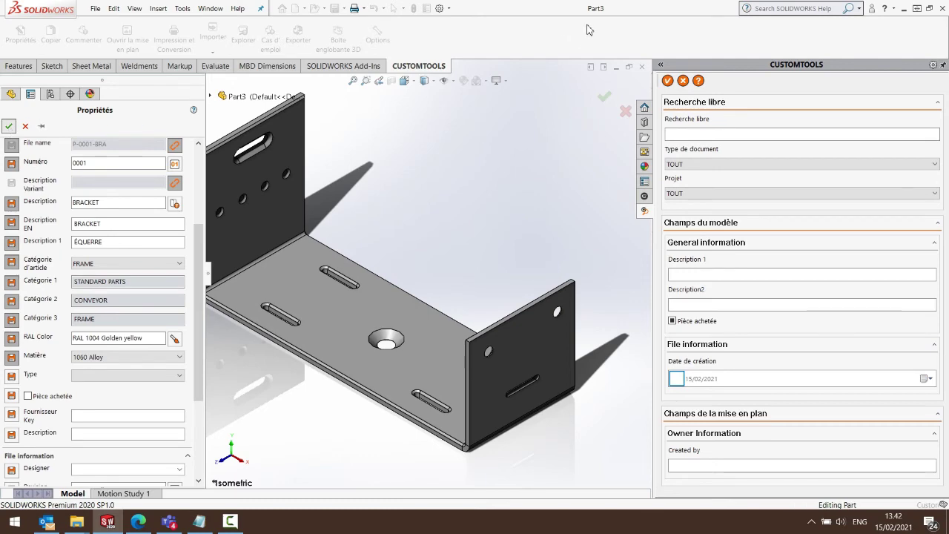
# Make a drawing from the bracket part P-0001-BRA.
pyautogui.click(94, 8)
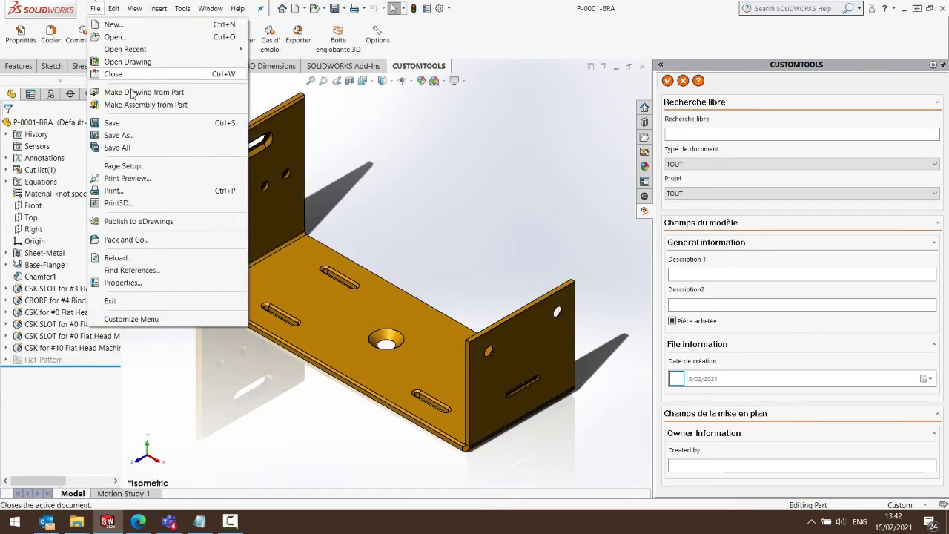
pyautogui.click(133, 95)
pyautogui.click(394, 347)
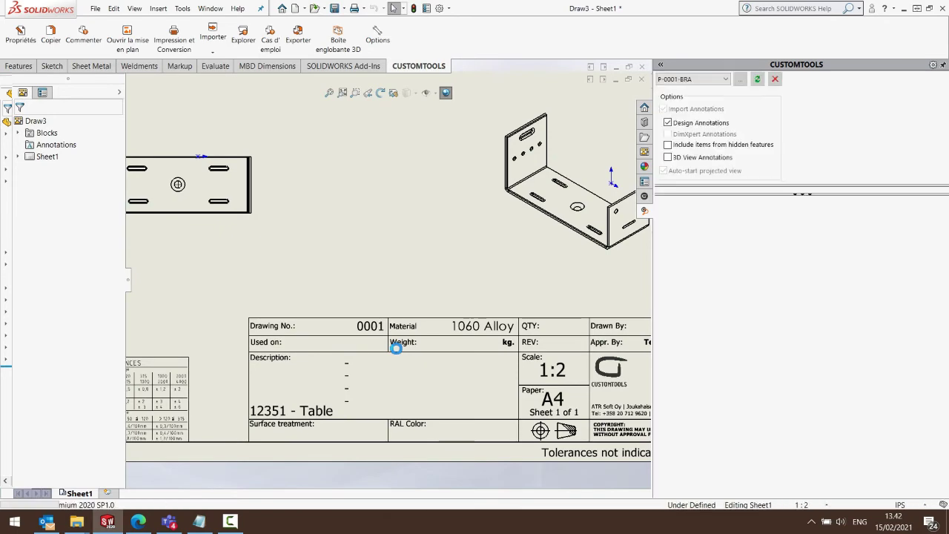
# Add the cutting-profile DXF sheet with the bracket's flat pattern and review that view's display and scale settings.
pyautogui.click(304, 44)
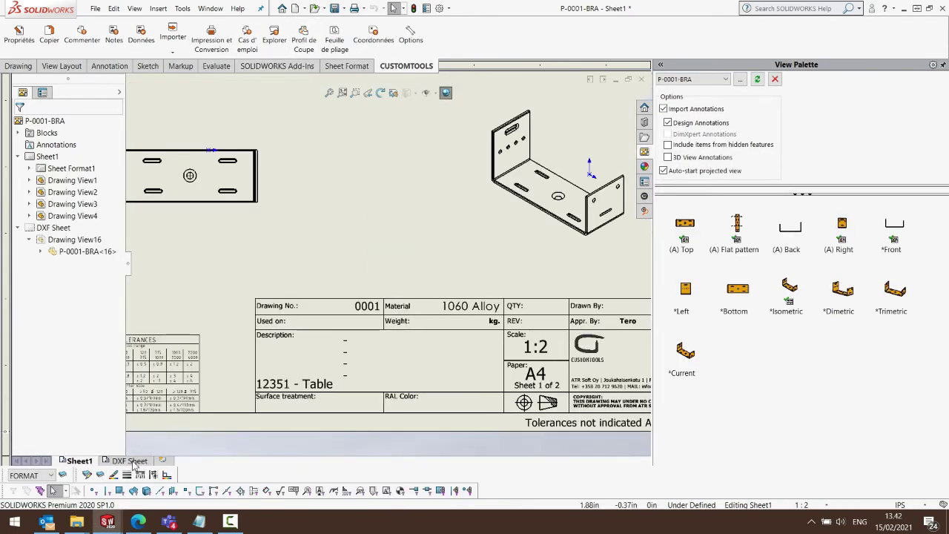
pyautogui.click(352, 231)
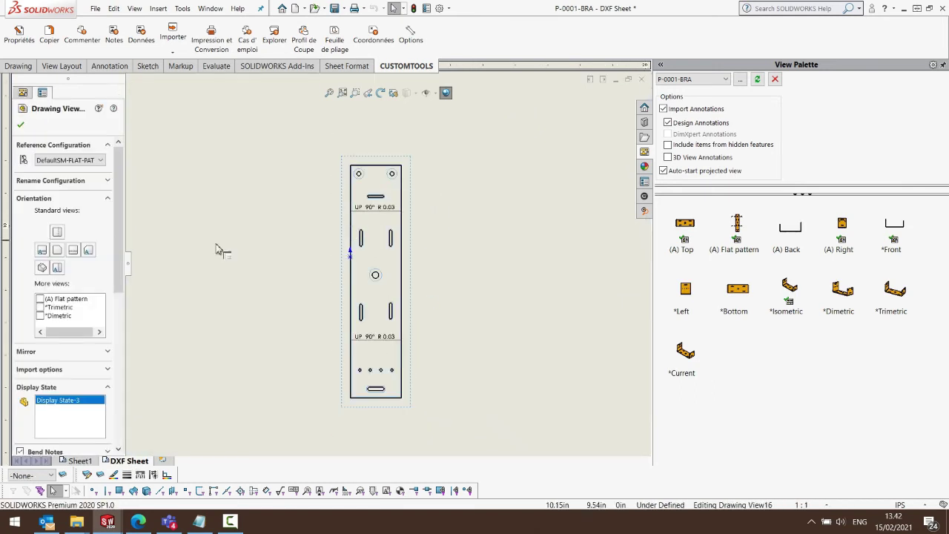
pyautogui.scroll(-5, 115, 312)
pyautogui.scroll(-5, 119, 374)
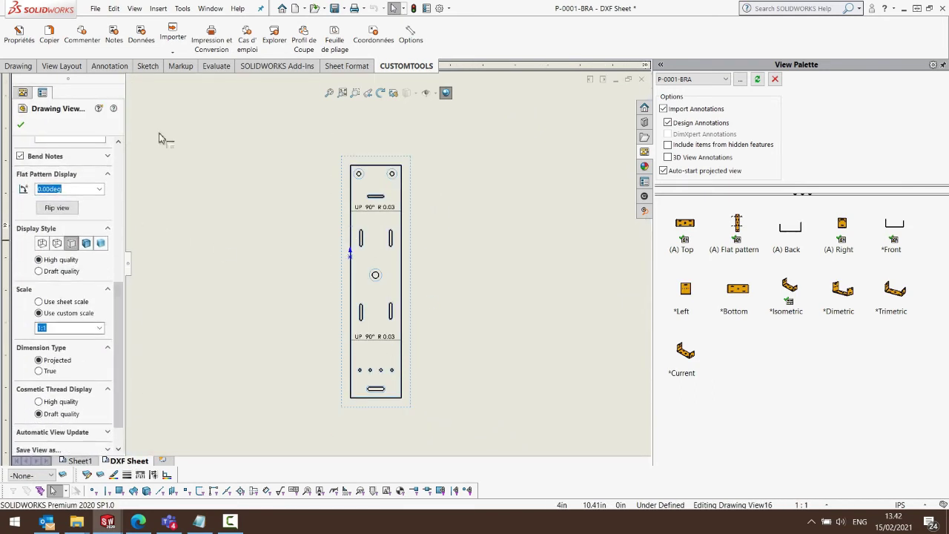
# Add the bend sheet to the bracket's drawing, then save and close the drawing.
pyautogui.click(335, 43)
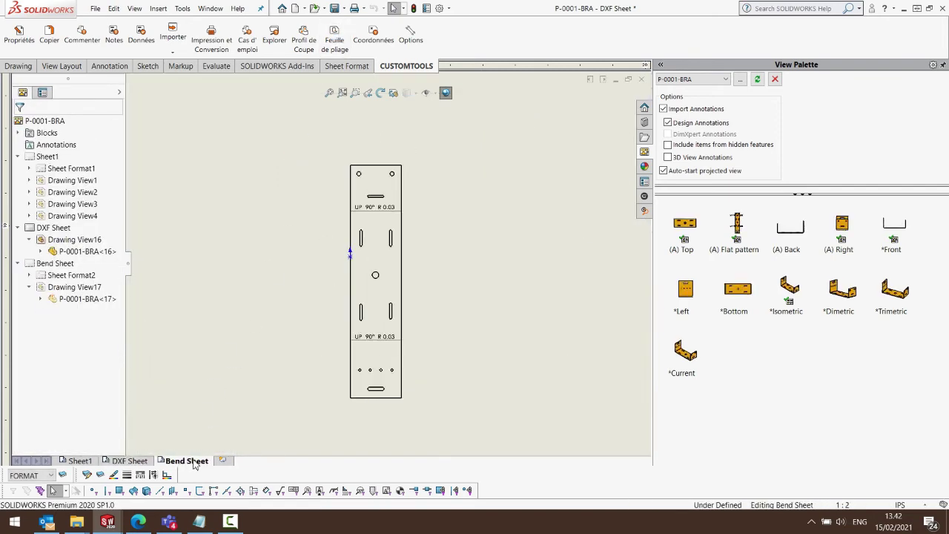
pyautogui.click(336, 9)
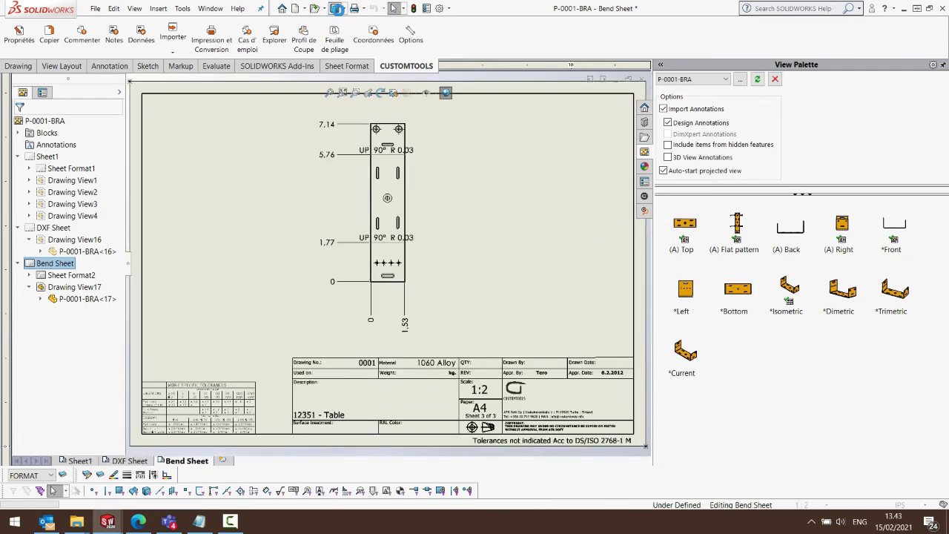
pyautogui.click(643, 79)
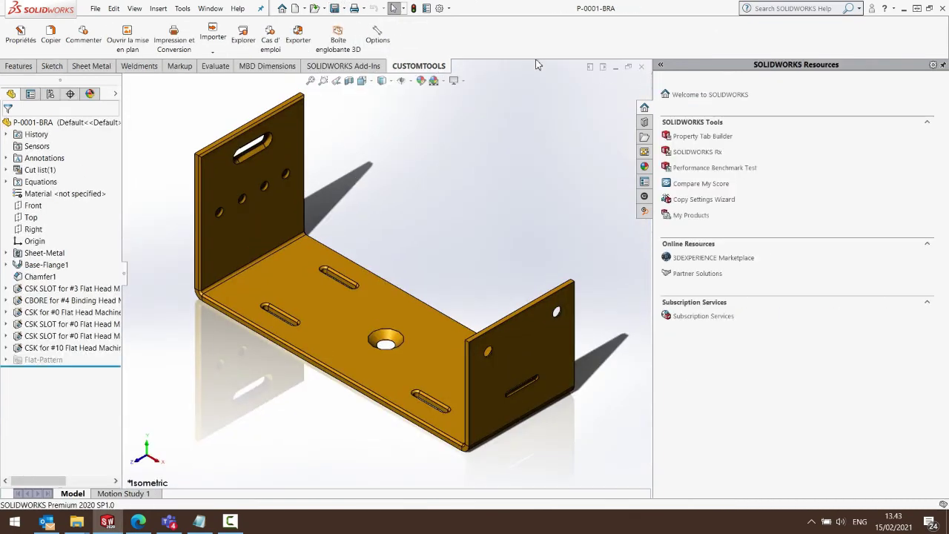
# Run the batch conversion of P-0001-BRA with the Export to SharePoint template, replacing all current selections.
pyautogui.click(172, 43)
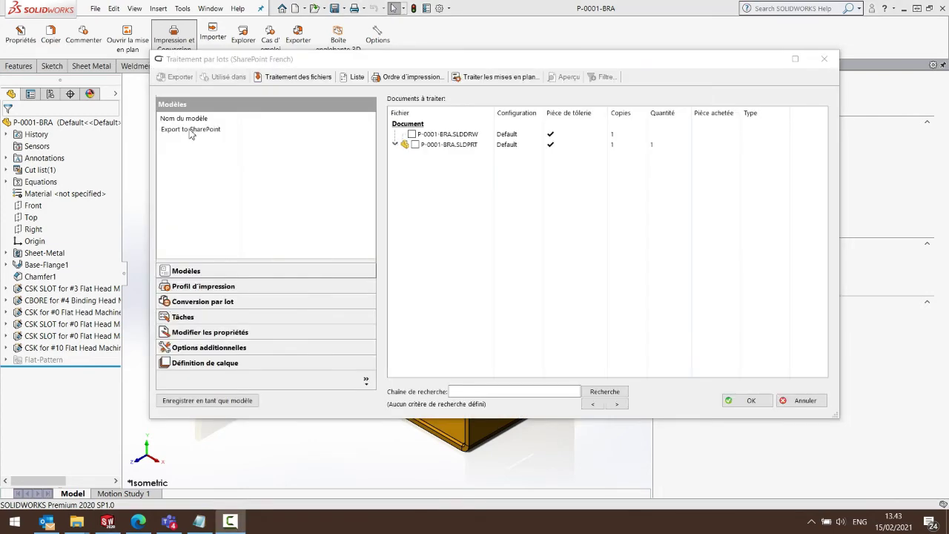
pyautogui.click(191, 130)
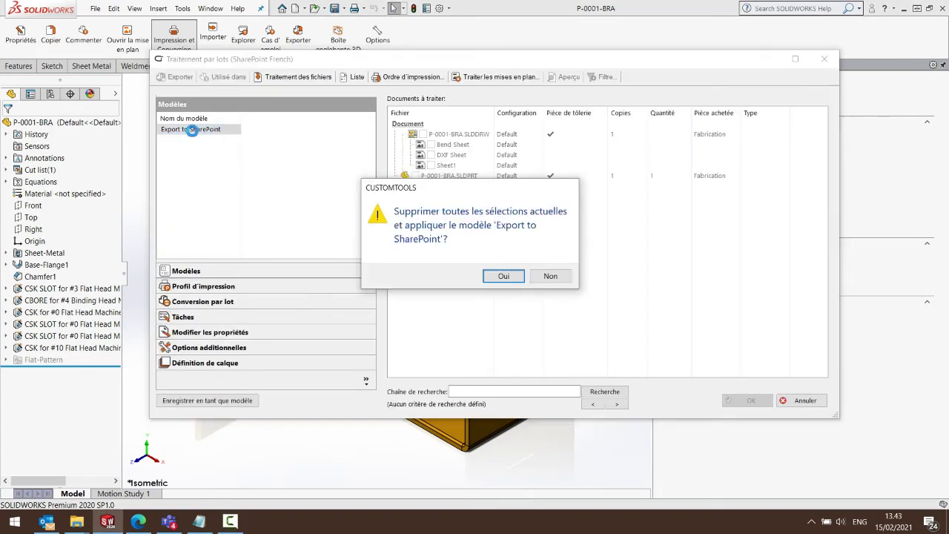
pyautogui.click(511, 276)
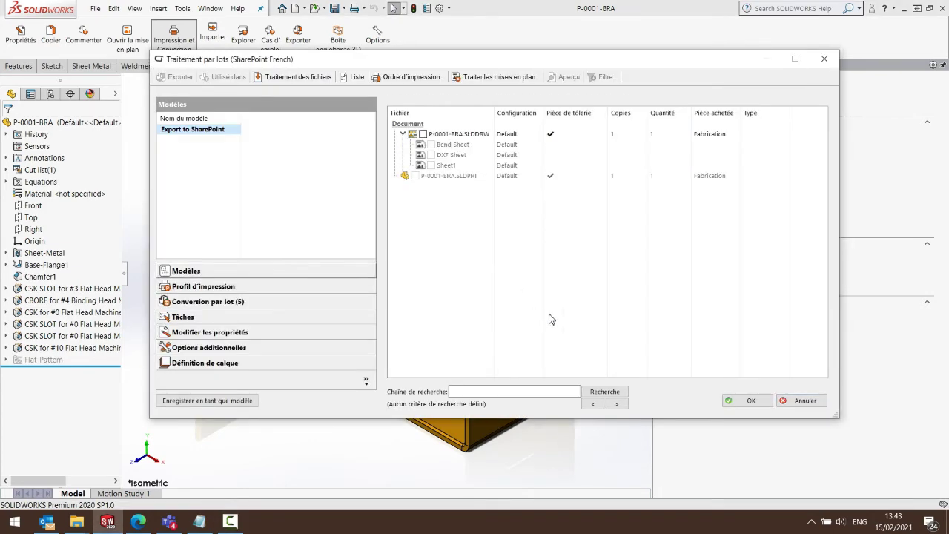
pyautogui.click(747, 400)
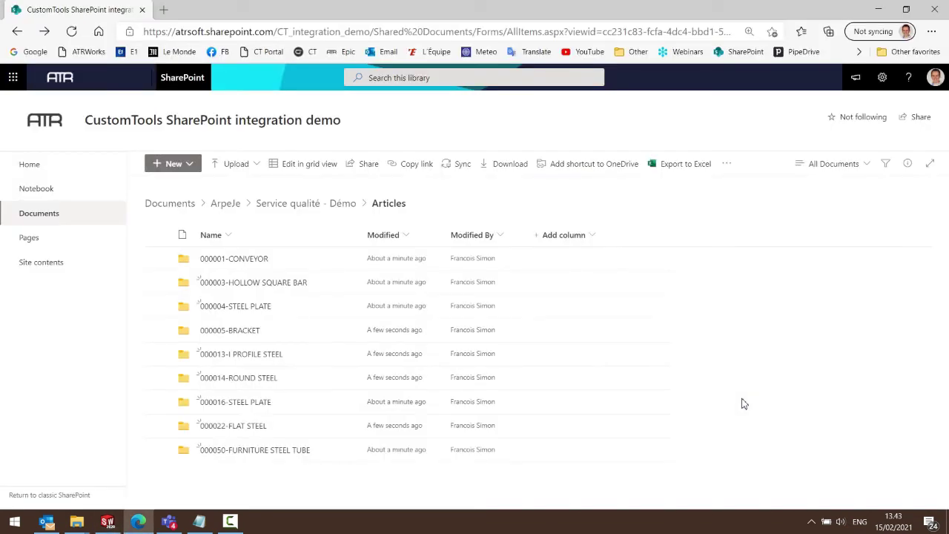
# In SharePoint, open the P-0001-BRA-ÉQUERRE article folder and preview P-0001-BRA-FABRICATION.pdf, then return to the part in SOLIDWORKS.
pyautogui.click(256, 479)
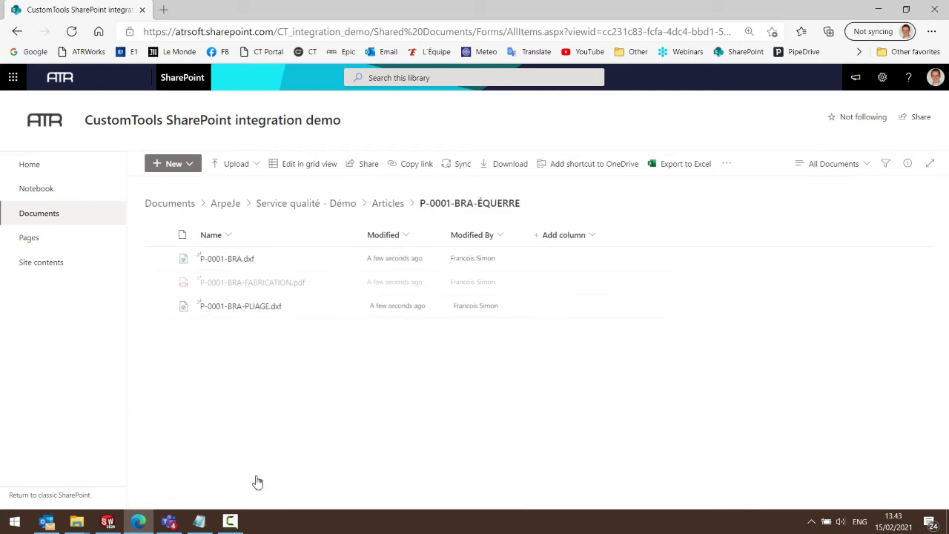
pyautogui.click(212, 283)
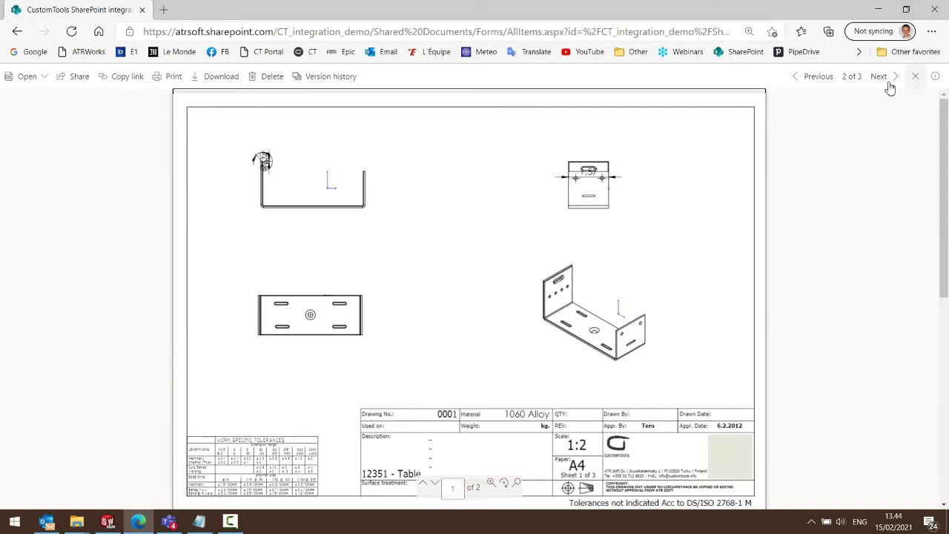
pyautogui.click(915, 76)
pyautogui.click(878, 9)
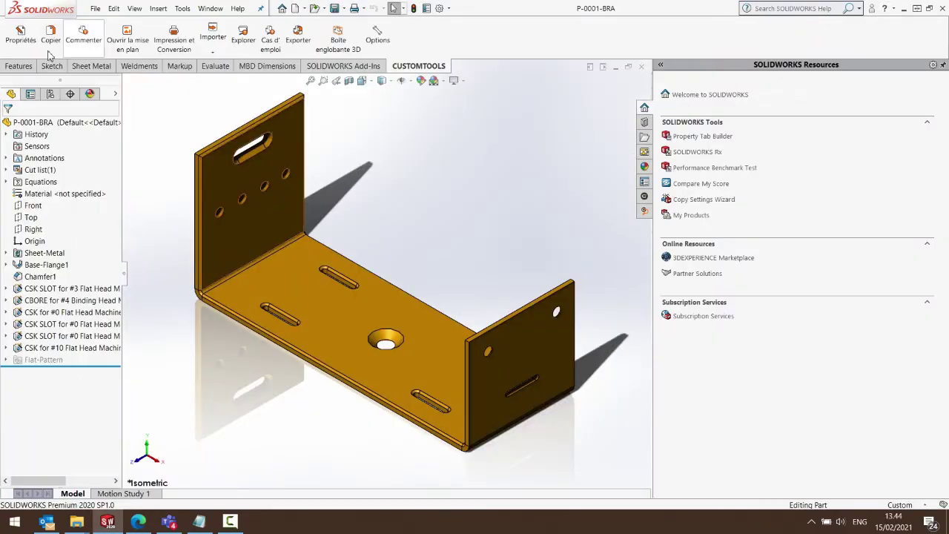
# Sketch a circle on the bracket's base face, between the two slots nearest the tall flange.
pyautogui.click(112, 25)
pyautogui.click(275, 281)
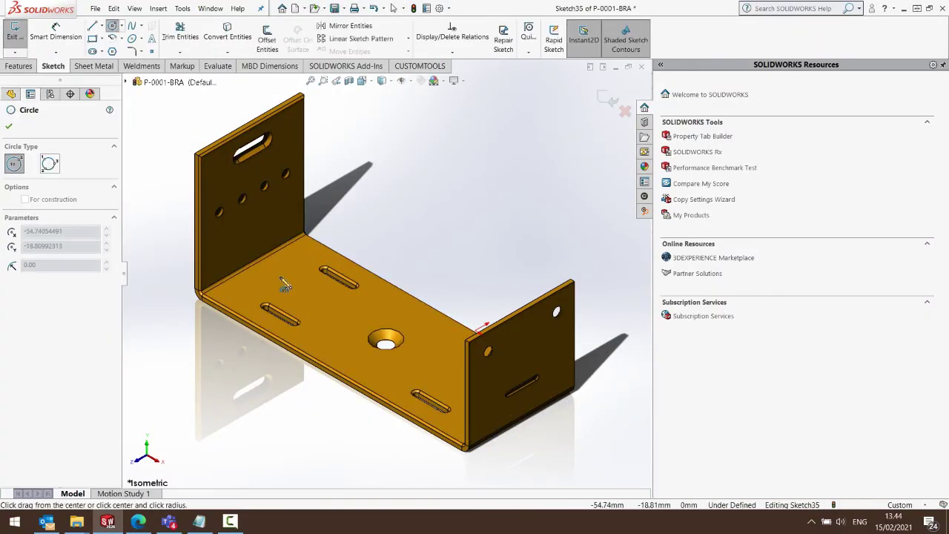
pyautogui.click(281, 278)
pyautogui.click(274, 293)
pyautogui.press('Escape')
# Cut the sketched circle through the bracket's base and save the part.
pyautogui.click(18, 66)
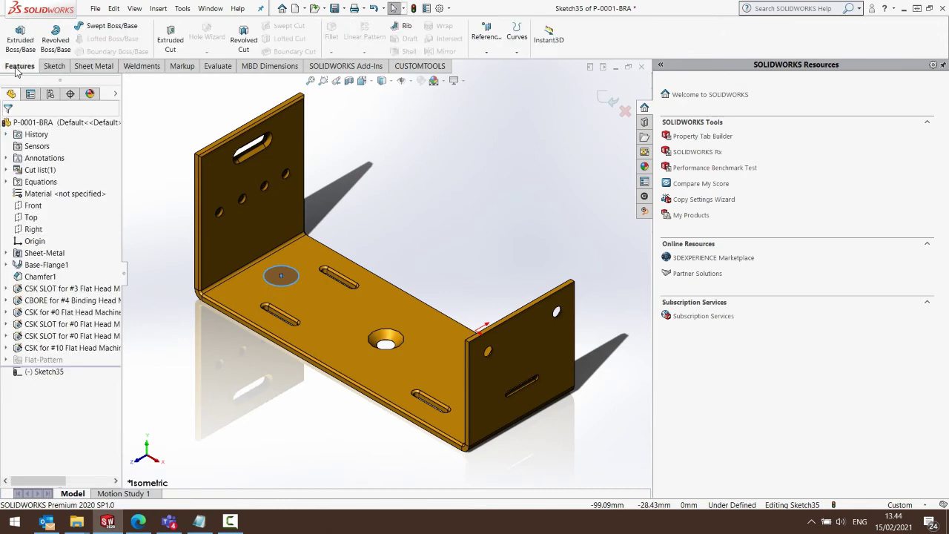
pyautogui.click(181, 44)
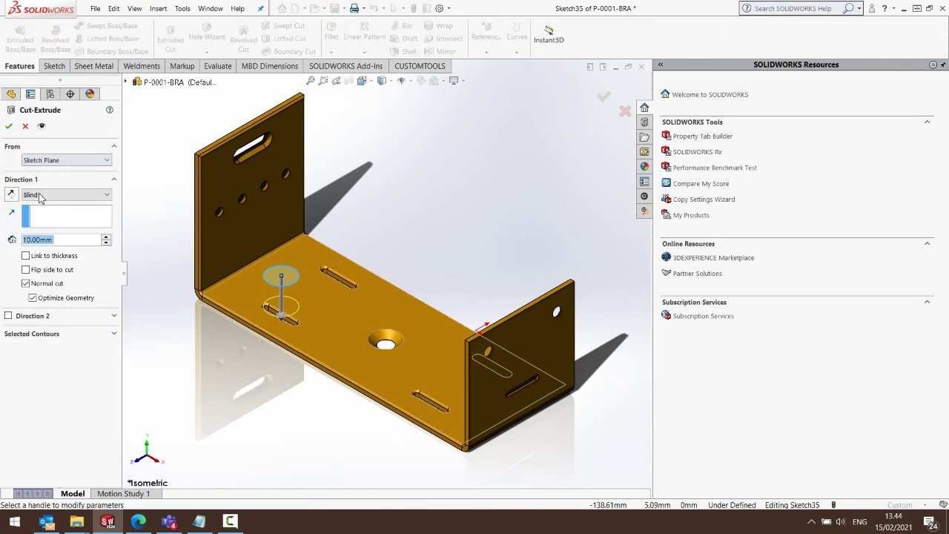
pyautogui.click(63, 195)
pyautogui.click(58, 215)
pyautogui.click(9, 126)
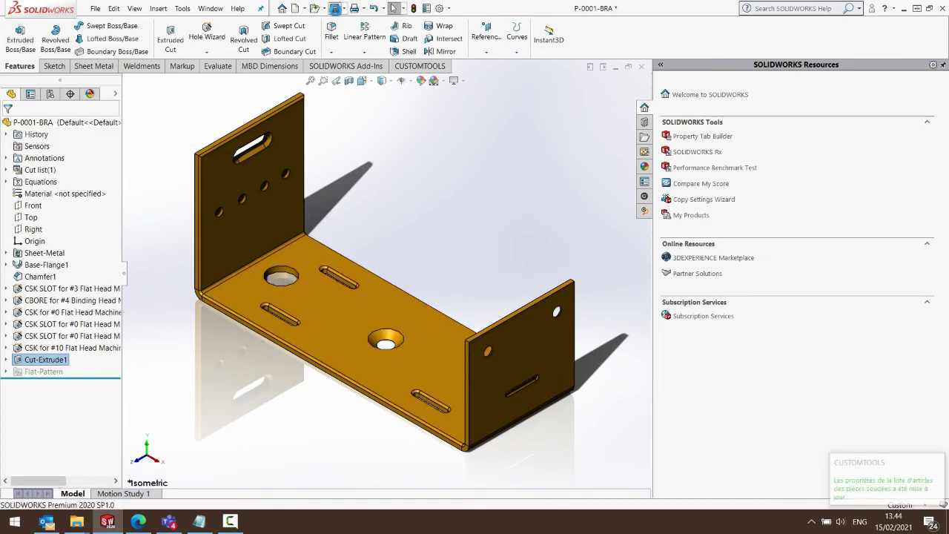
pyautogui.click(335, 8)
# Open the bracket's drawing to bring it up to date, and batch-convert it with the PDF Fabrication - SharePoint rule.
pyautogui.click(419, 65)
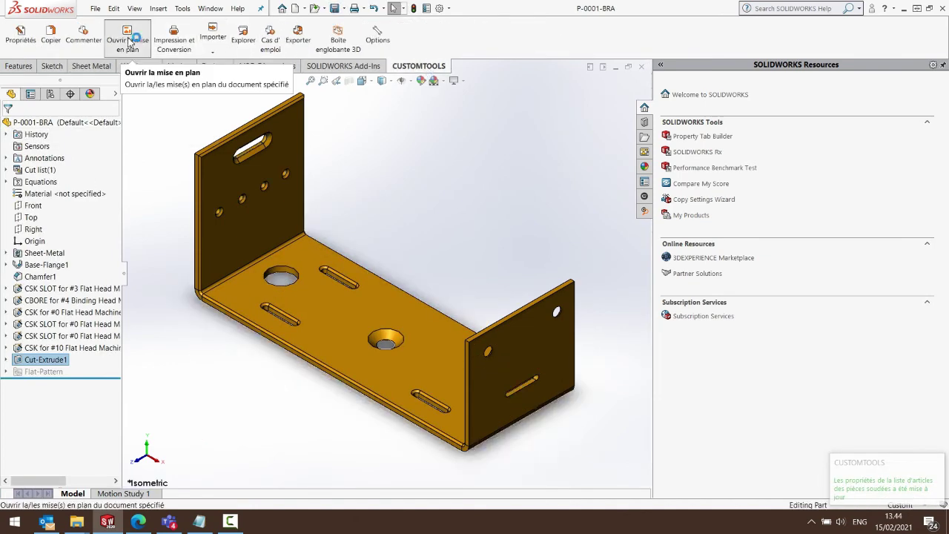
pyautogui.click(128, 38)
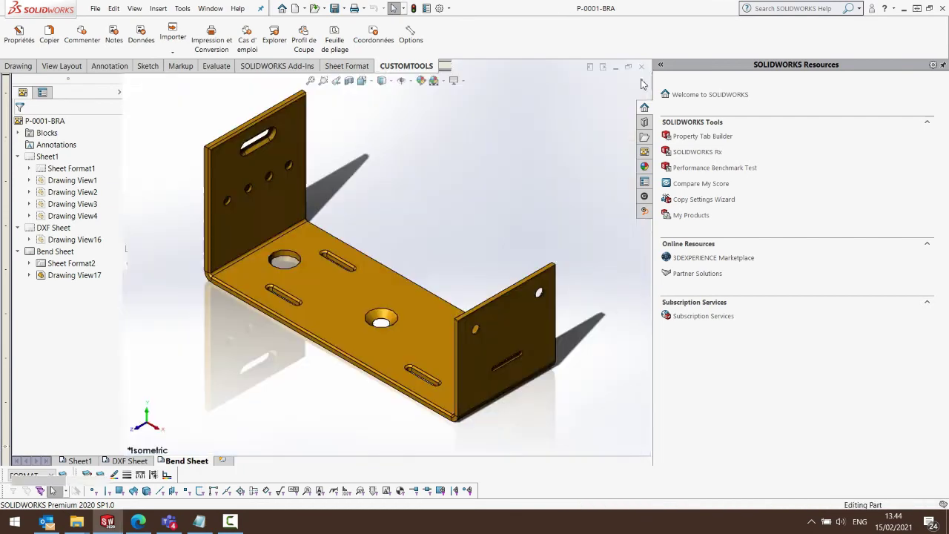
pyautogui.click(168, 45)
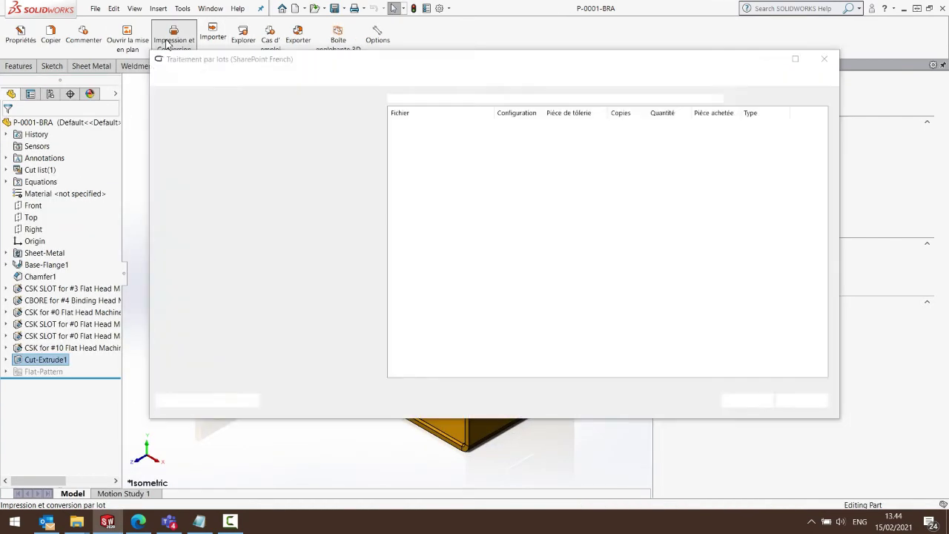
pyautogui.click(203, 287)
pyautogui.click(202, 301)
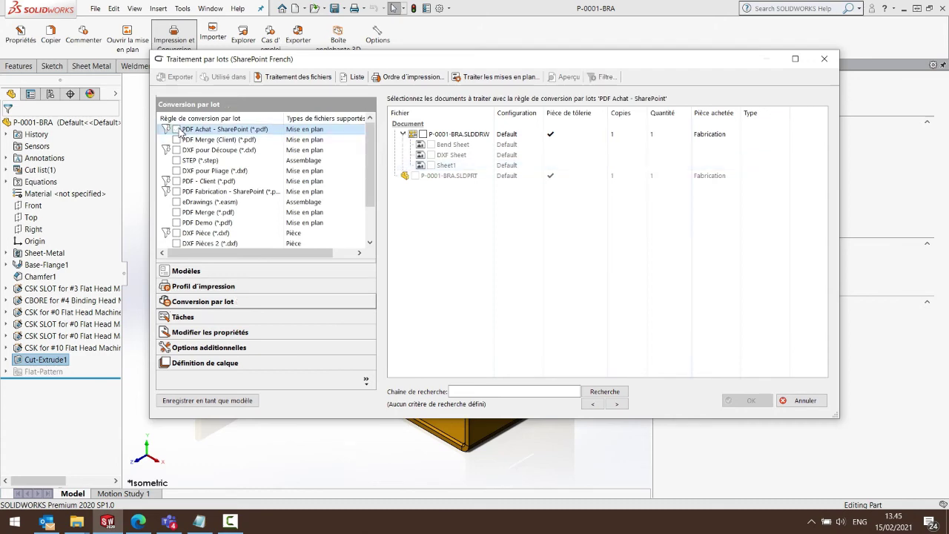
pyautogui.click(176, 191)
pyautogui.click(751, 401)
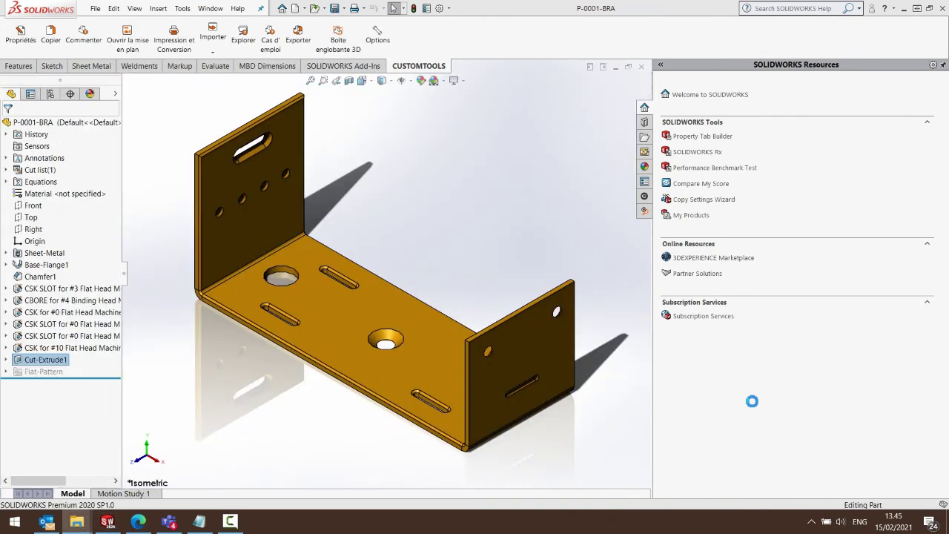
# In SharePoint, open the version history of P-0001-BRA-FABRICATION.pdf and compare version 1.0 with version 2.0.
pyautogui.click(139, 522)
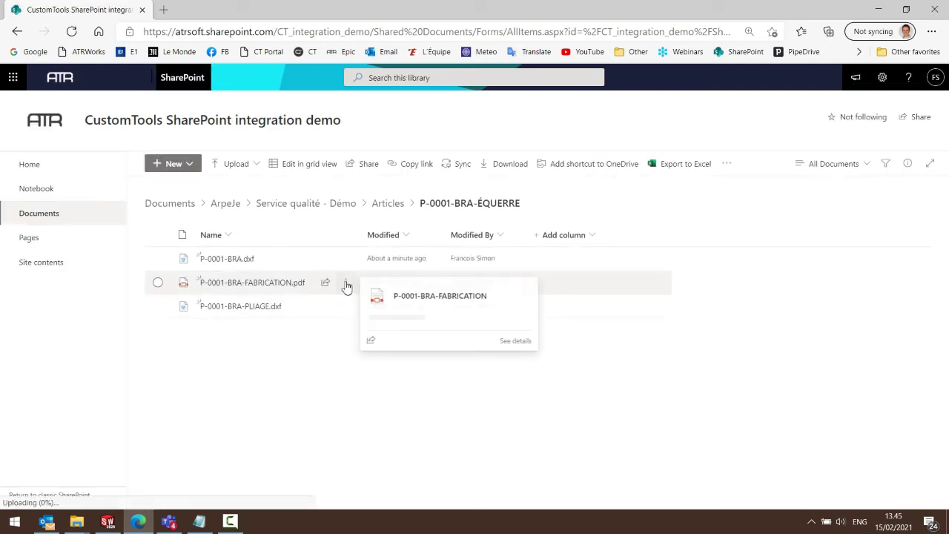
pyautogui.click(345, 283)
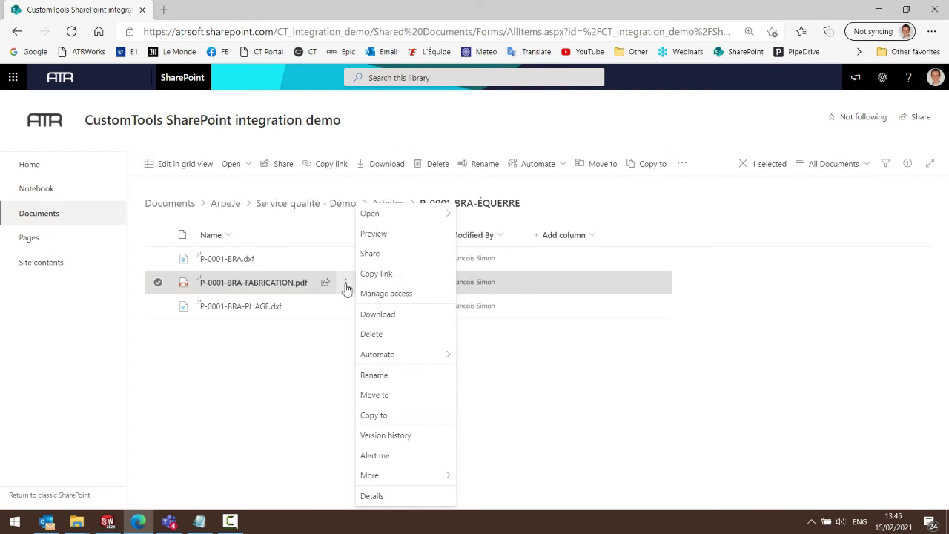
pyautogui.click(385, 439)
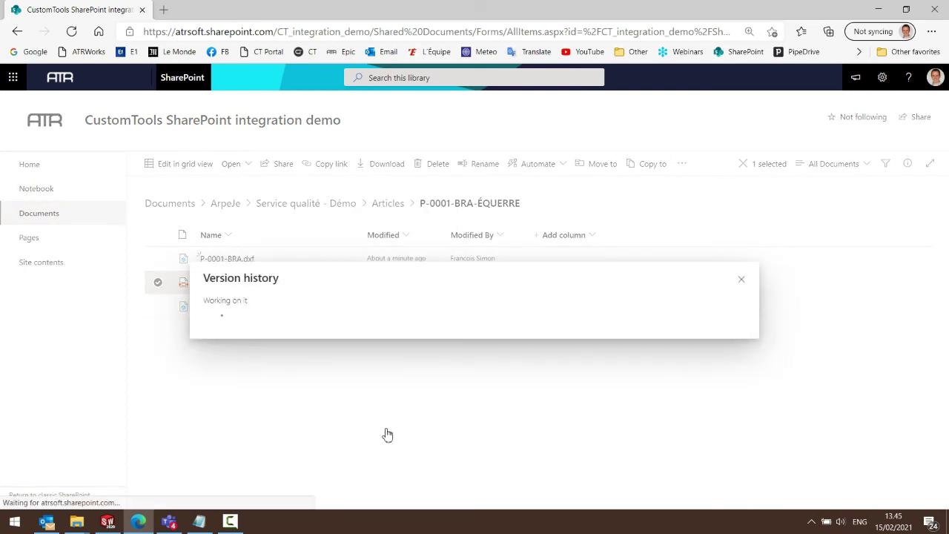
pyautogui.moveTo(284, 249)
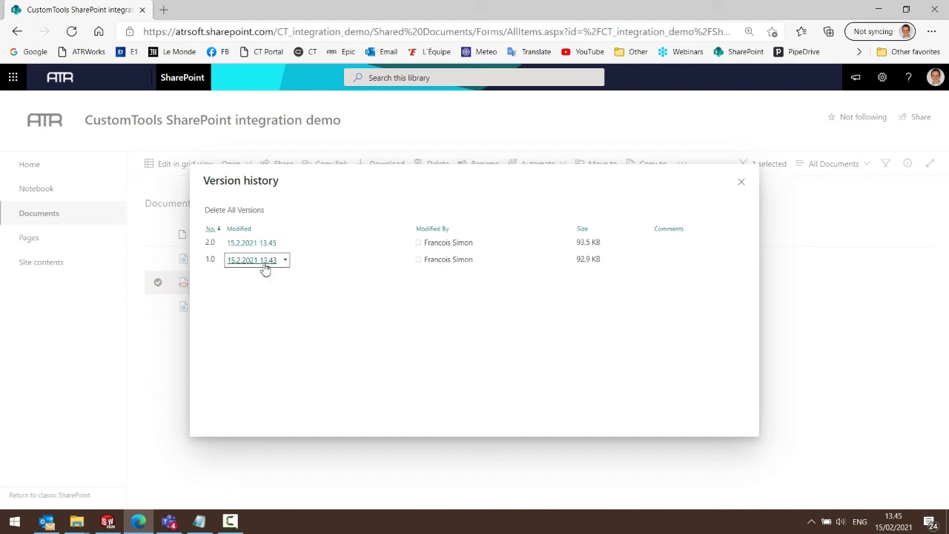
pyautogui.click(264, 264)
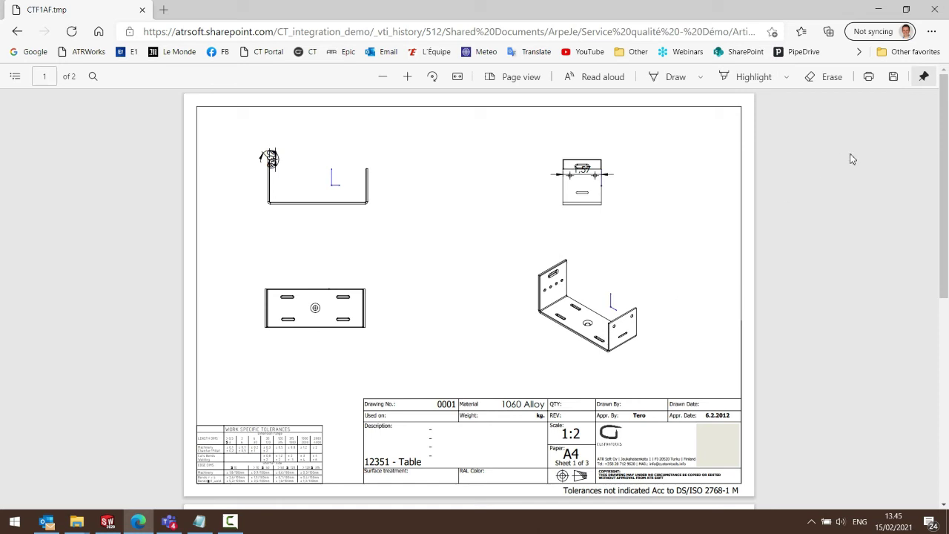
pyautogui.hotkey('alt', 'Left')
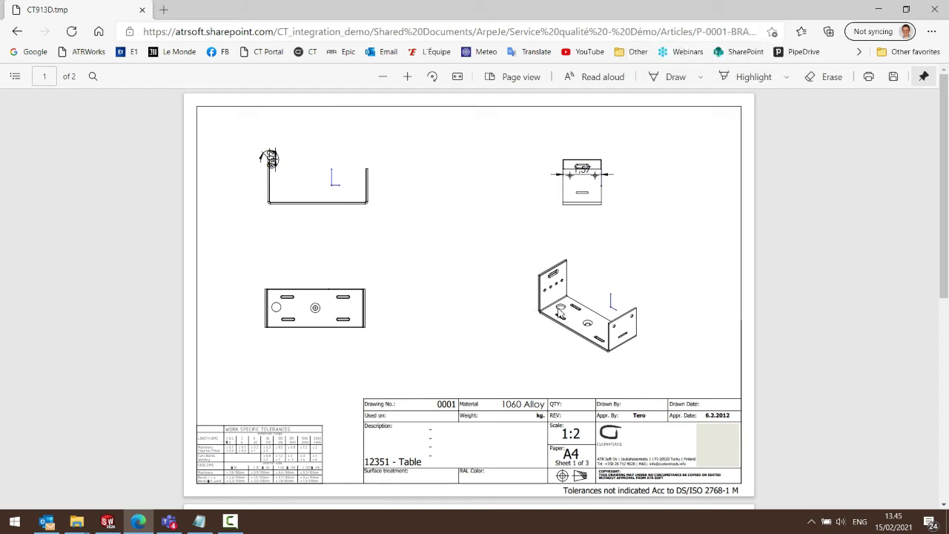
pyautogui.hotkey('alt', 'Left')
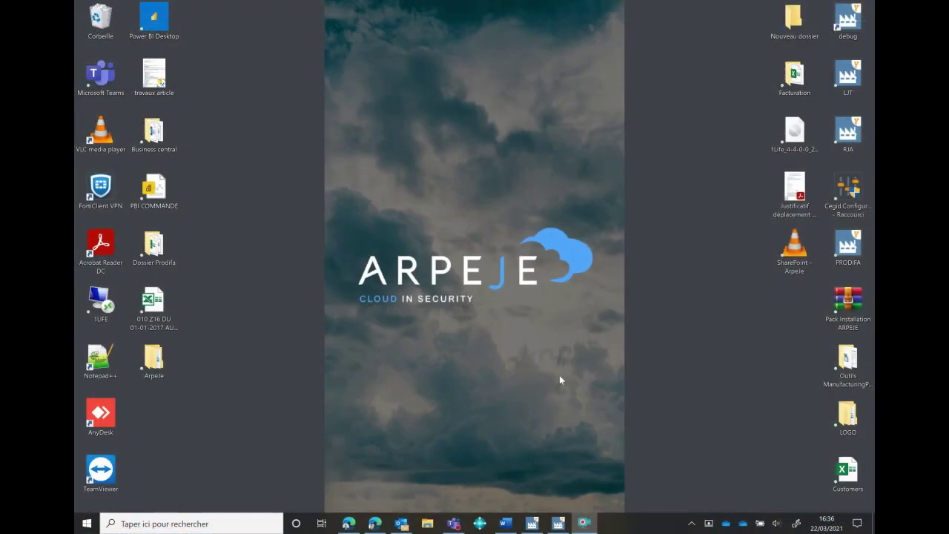
# Switch to the ERP's article record for 000001-CONVEYOR, show its bill-of-materials tree and open the component P-0001-BRA-ÉQUERRE.
pyautogui.click(557, 523)
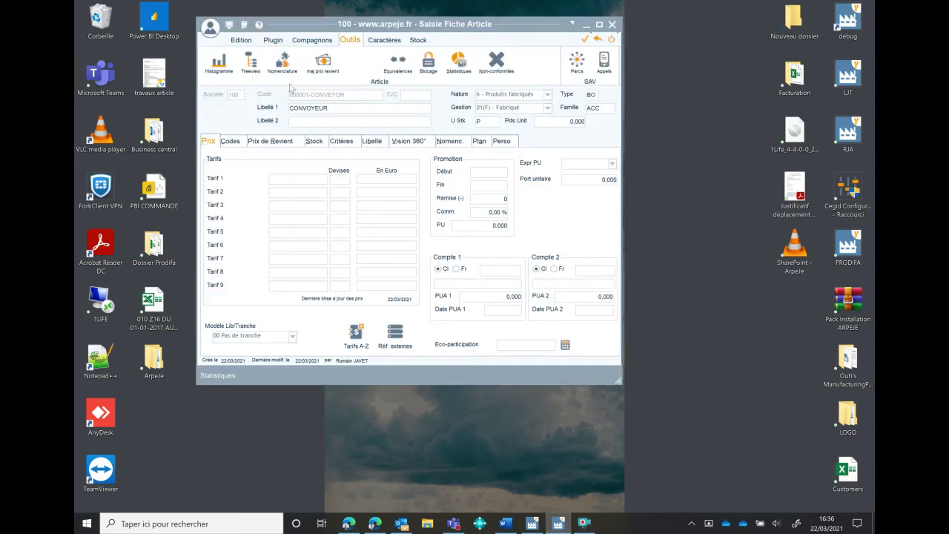
pyautogui.click(253, 66)
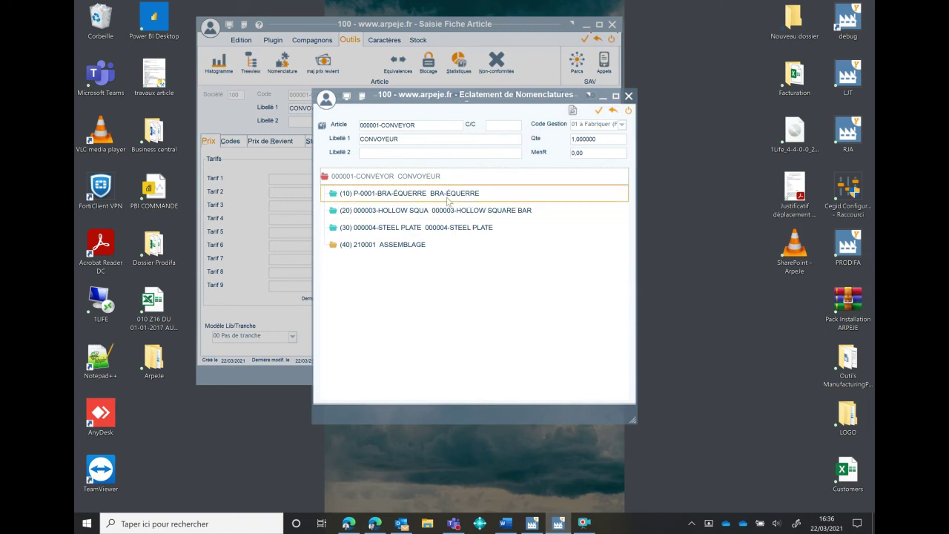
pyautogui.doubleClick(406, 195)
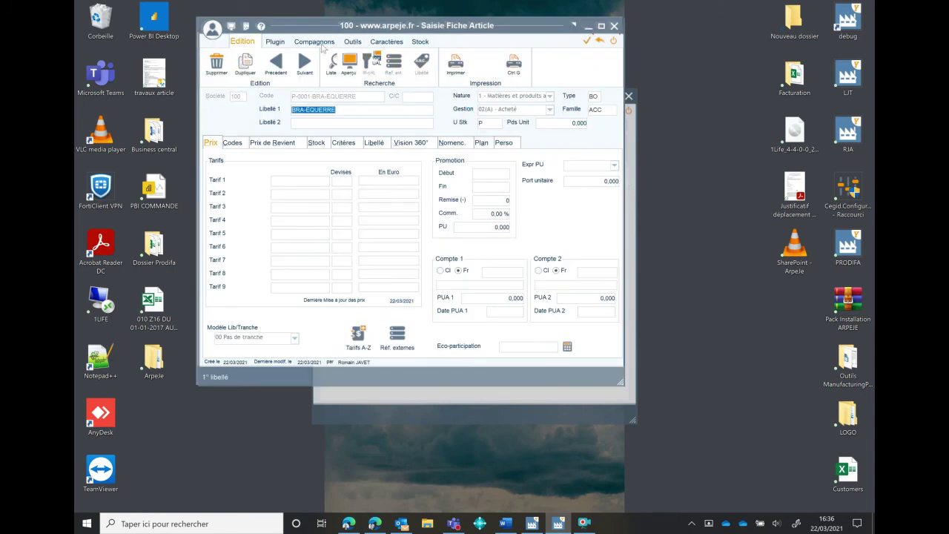
# View the article's SharePoint folder P-0001-BRA-ÉQUERRE through the ERP's SharePoint plugin, then return to the article.
pyautogui.click(283, 45)
pyautogui.click(227, 65)
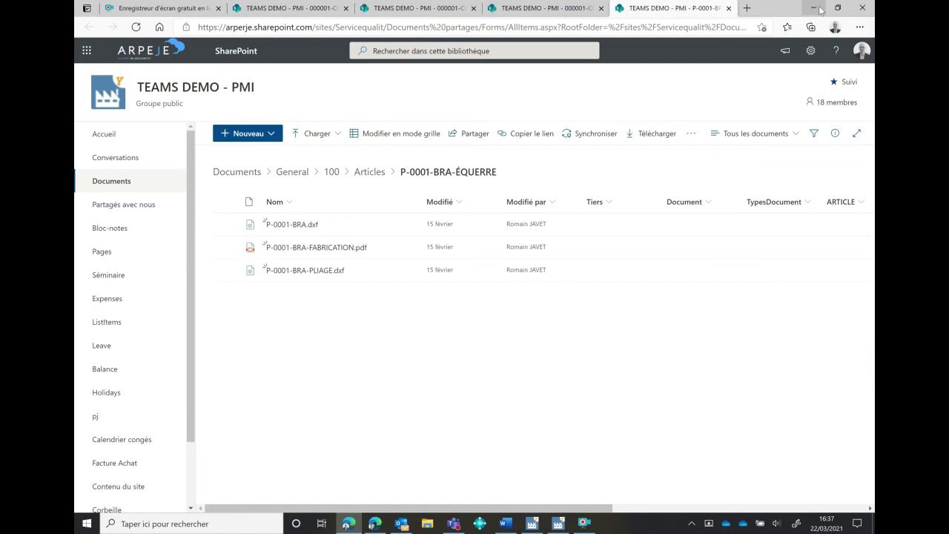
pyautogui.click(820, 9)
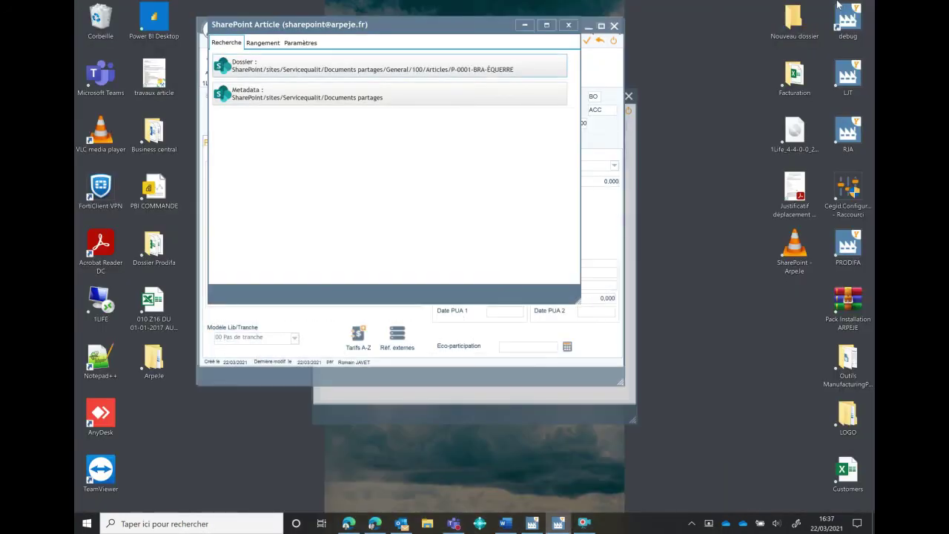